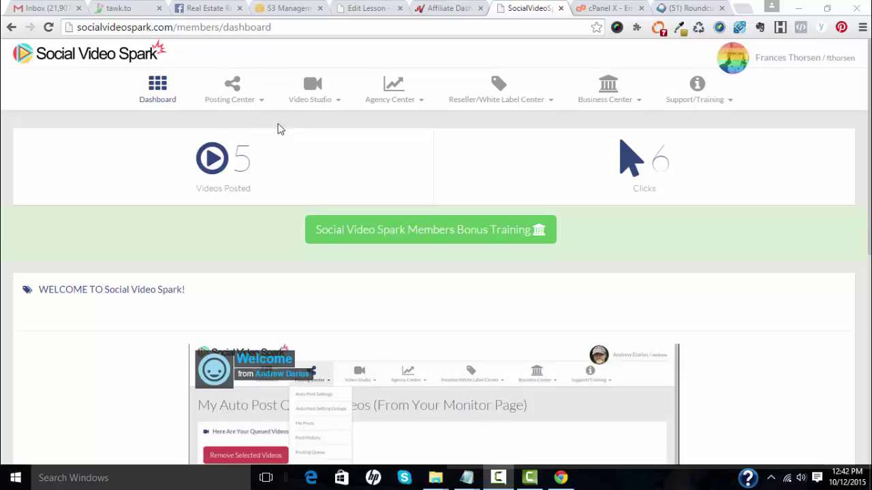
# Step: Create a new video from Video Studio to reach its first slide's background choices
pyautogui.click(308, 108)
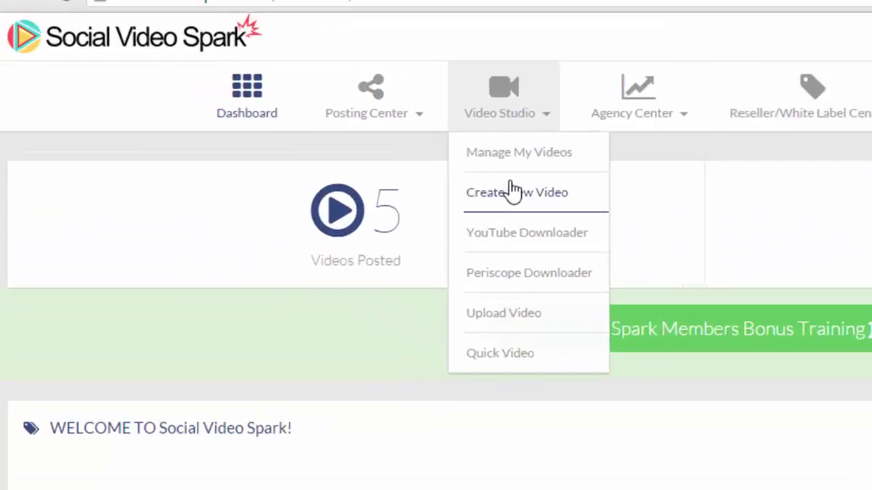
pyautogui.click(316, 147)
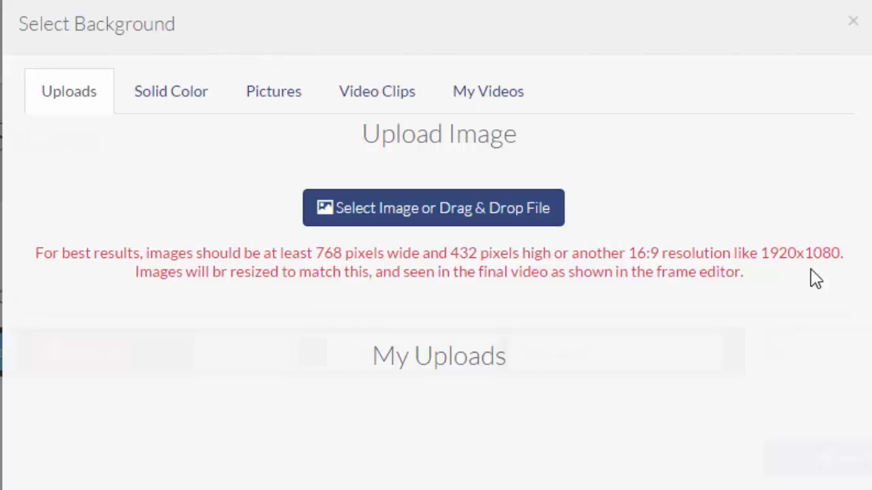
# Step: Browse the solid colour and Misc preset picture backgrounds, then return to solid colours
pyautogui.click(145, 102)
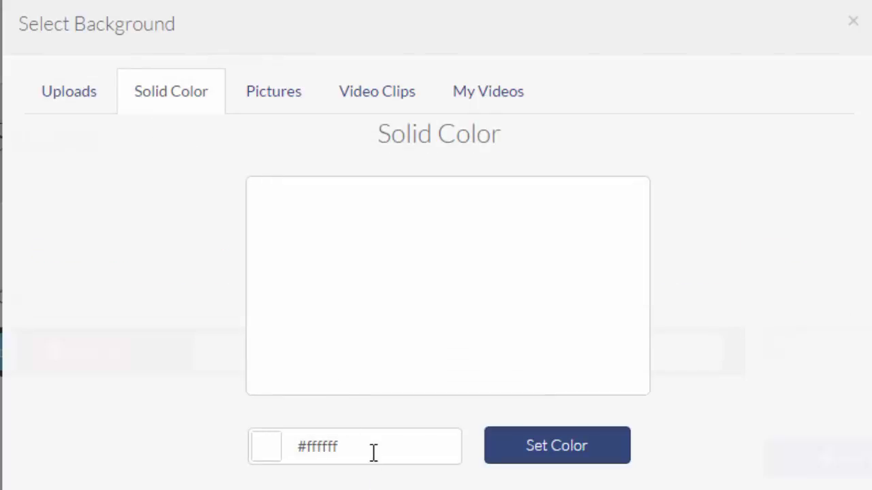
pyautogui.click(265, 117)
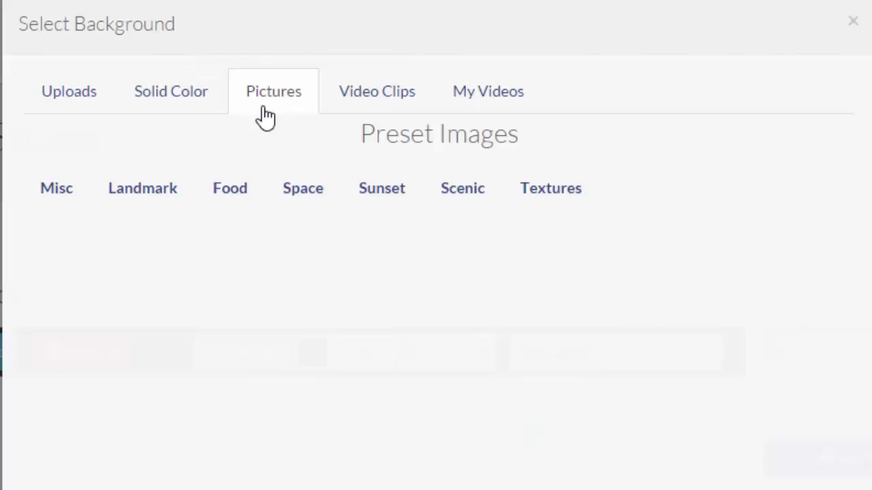
pyautogui.click(58, 203)
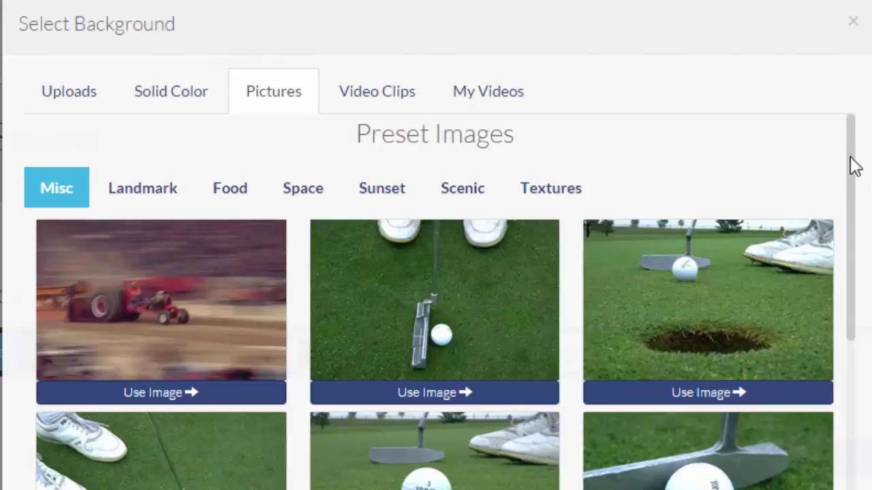
pyautogui.scroll(-6, 850, 205)
pyautogui.scroll(-5, 856, 340)
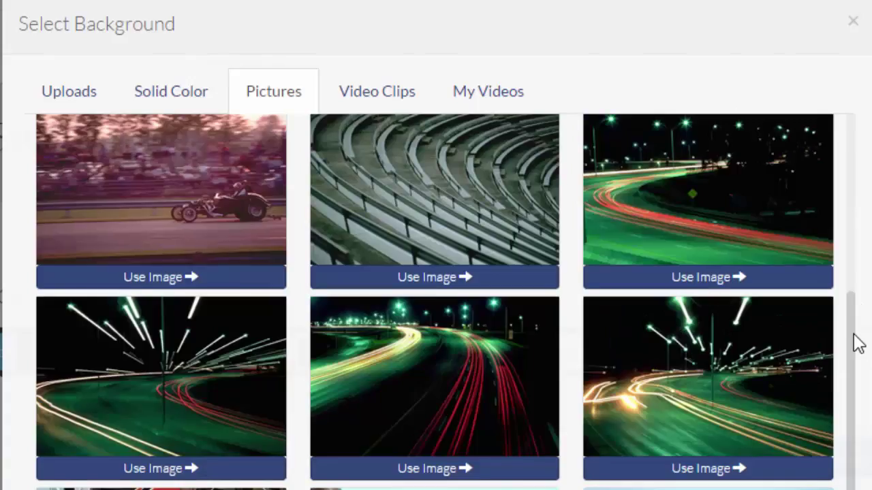
pyautogui.scroll(15, 862, 142)
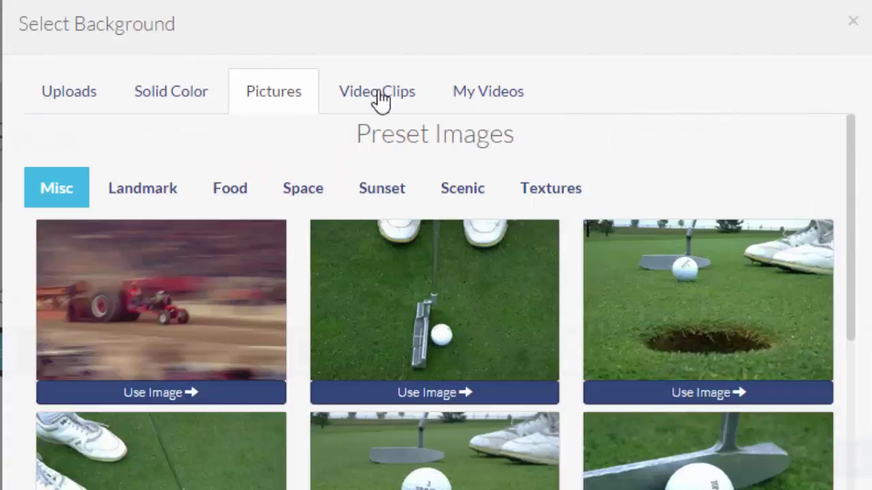
pyautogui.click(201, 104)
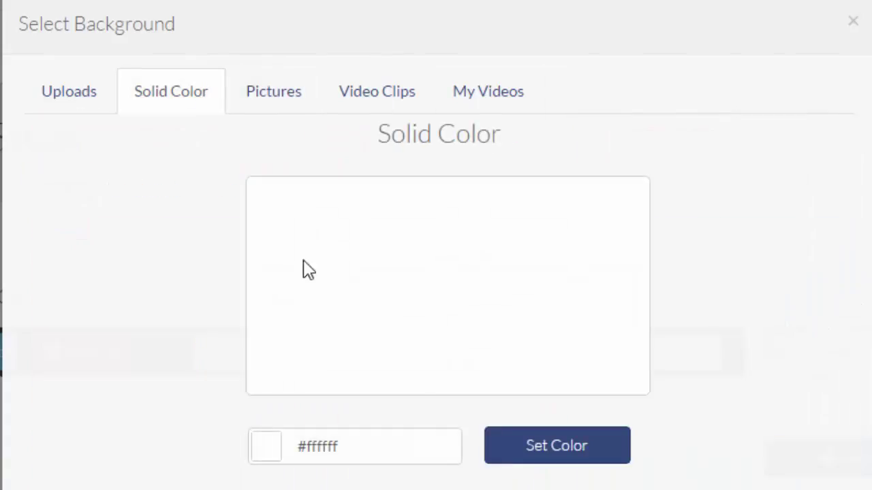
# Step: Pick pale green #e3f0bb in the colour picker and apply it as the slide background
pyautogui.click(370, 444)
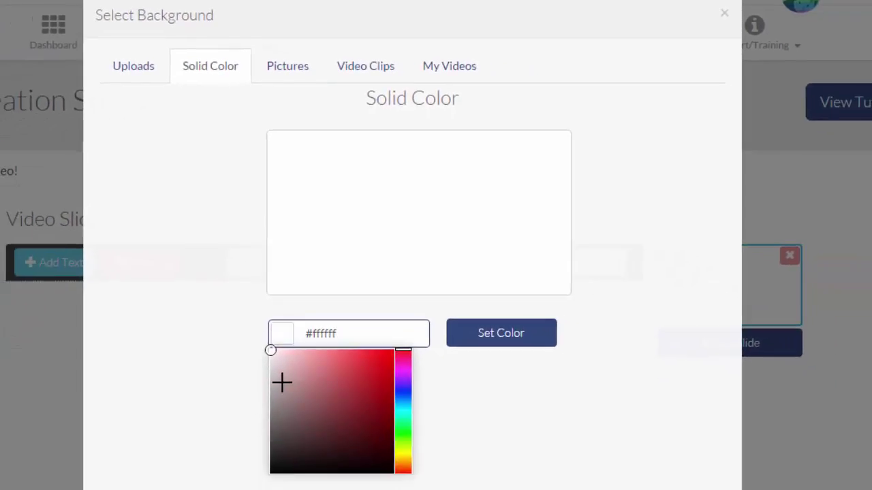
pyautogui.click(405, 453)
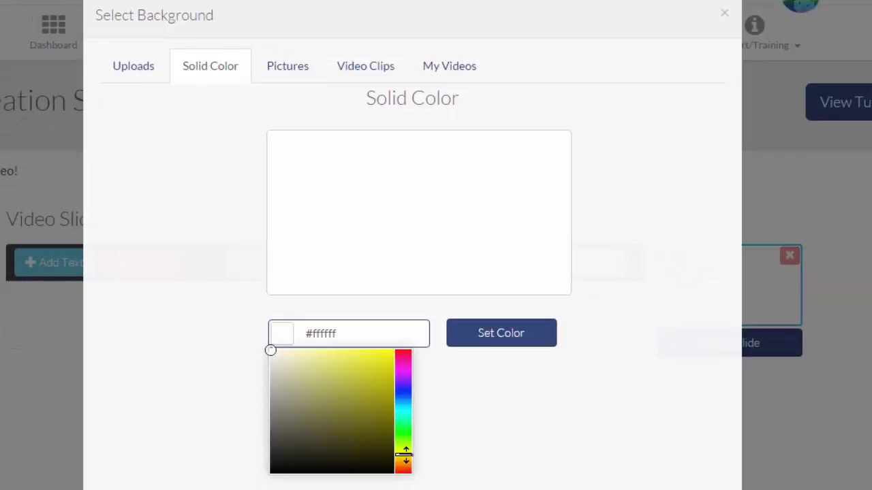
pyautogui.click(325, 391)
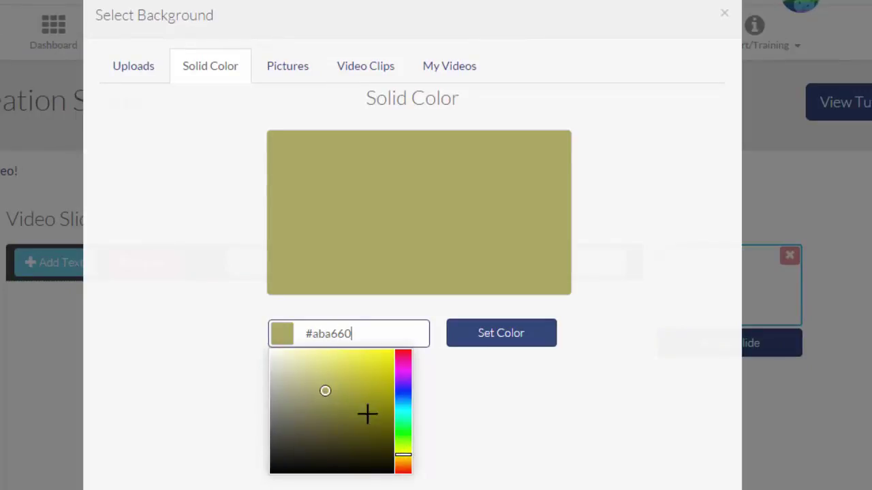
pyautogui.click(403, 458)
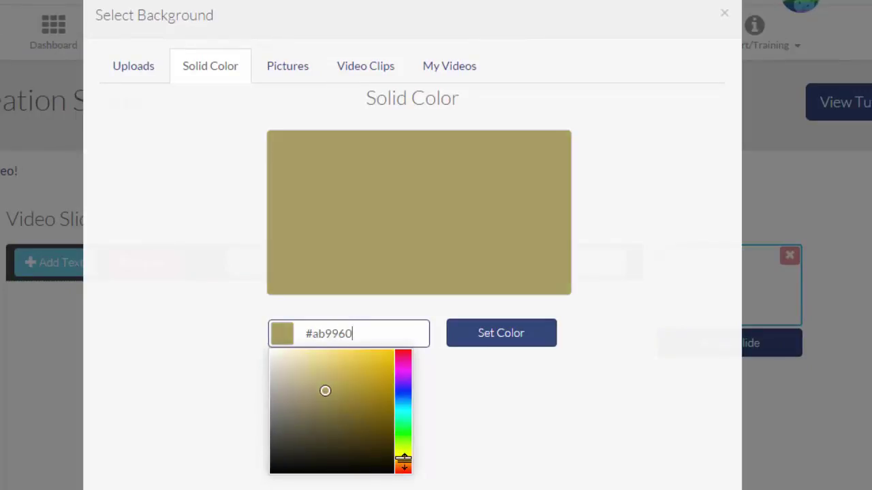
pyautogui.moveTo(403, 458); pyautogui.dragTo(404, 447)
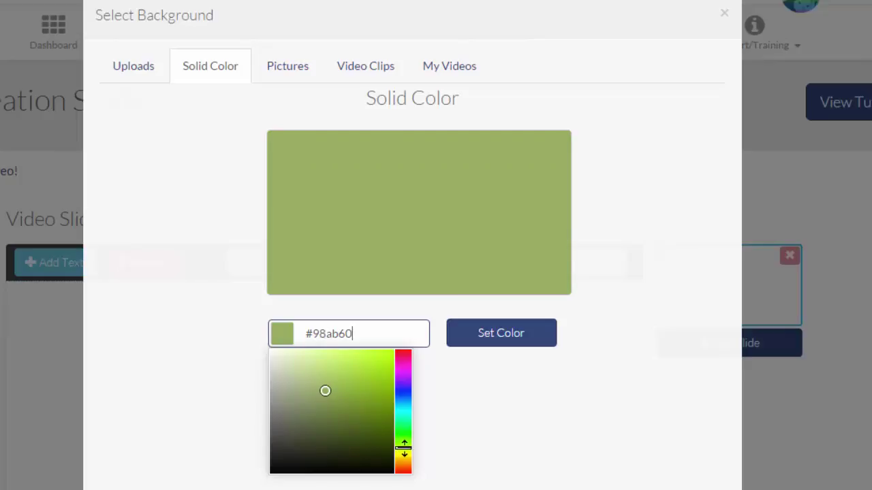
pyautogui.click(310, 360)
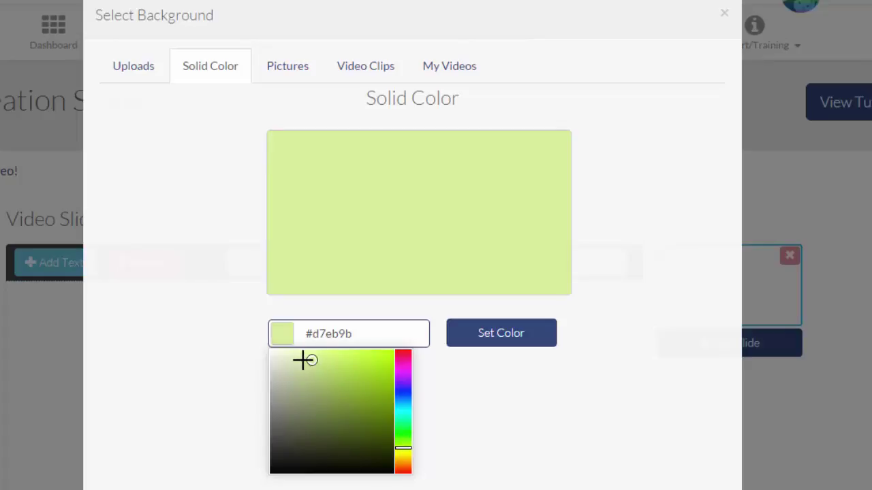
pyautogui.click(298, 357)
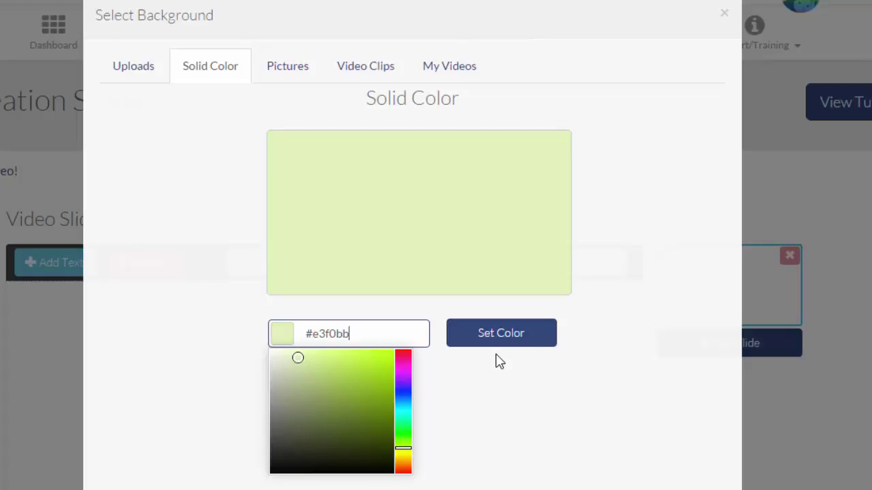
pyautogui.click(523, 344)
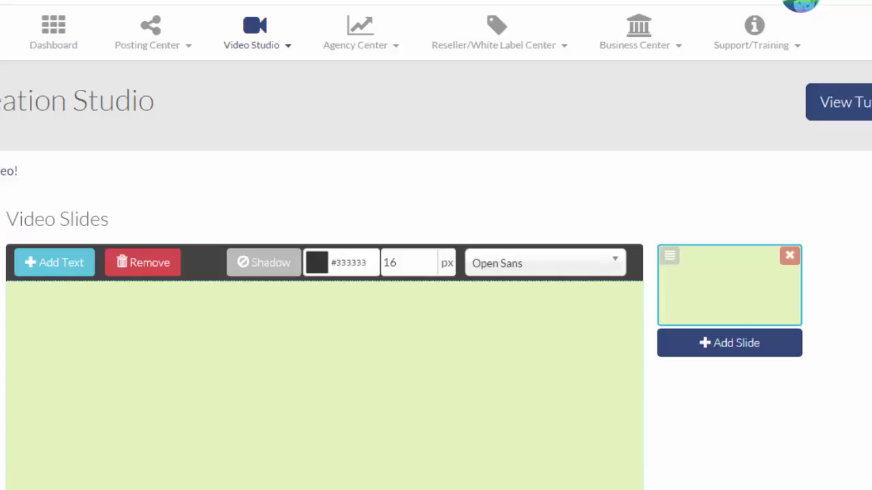
# Step: Add a text block, move it down and right, and clear its placeholder text
pyautogui.scroll(-5, 436, 273)
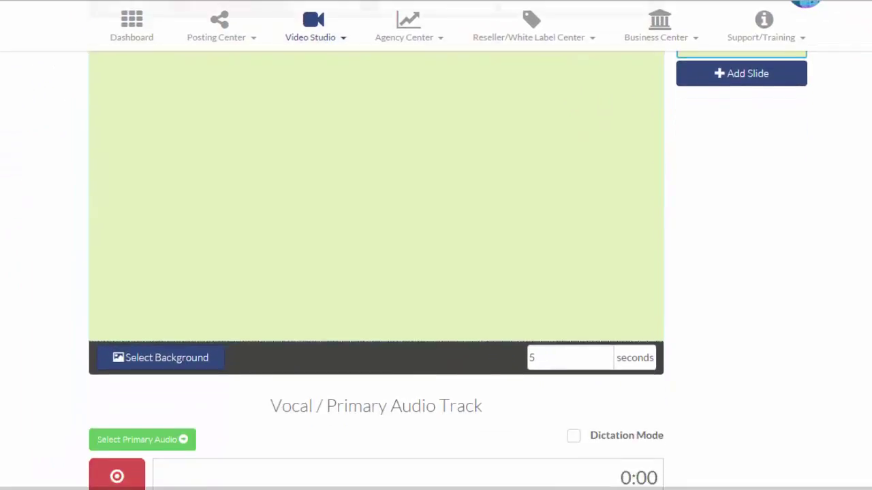
pyautogui.scroll(3, 376, 205)
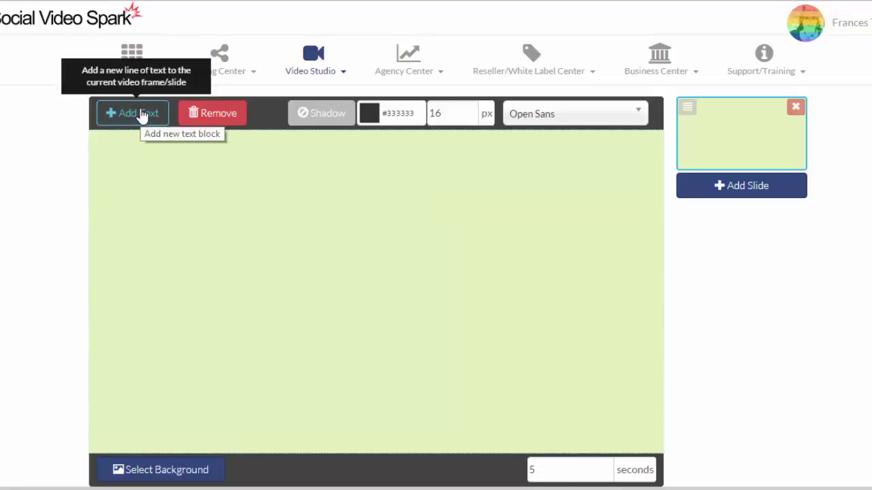
pyautogui.click(141, 114)
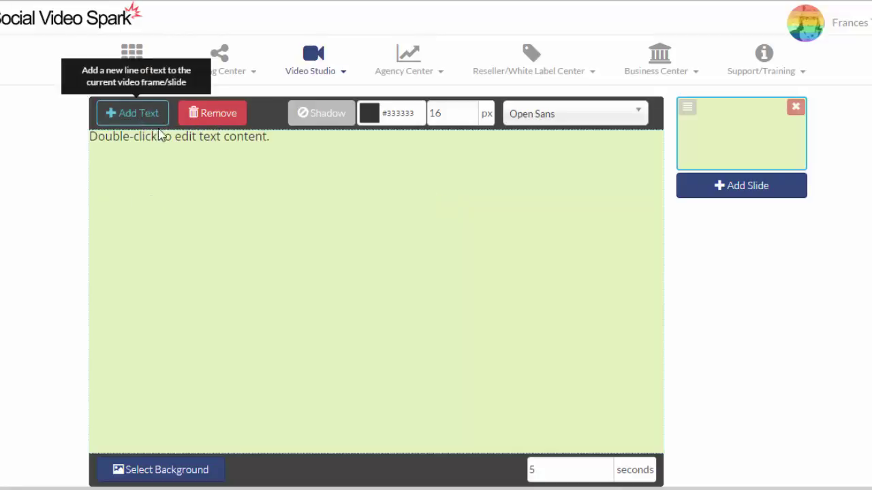
pyautogui.moveTo(165, 137); pyautogui.dragTo(189, 189)
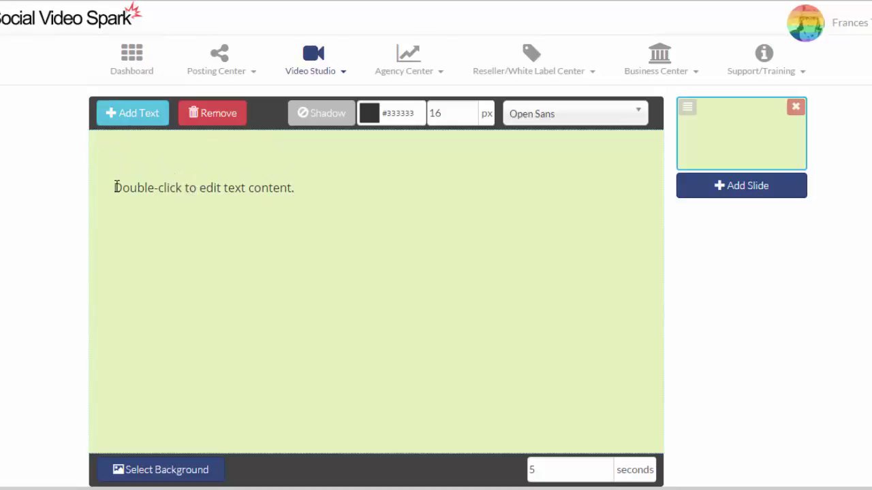
pyautogui.doubleClick(116, 188)
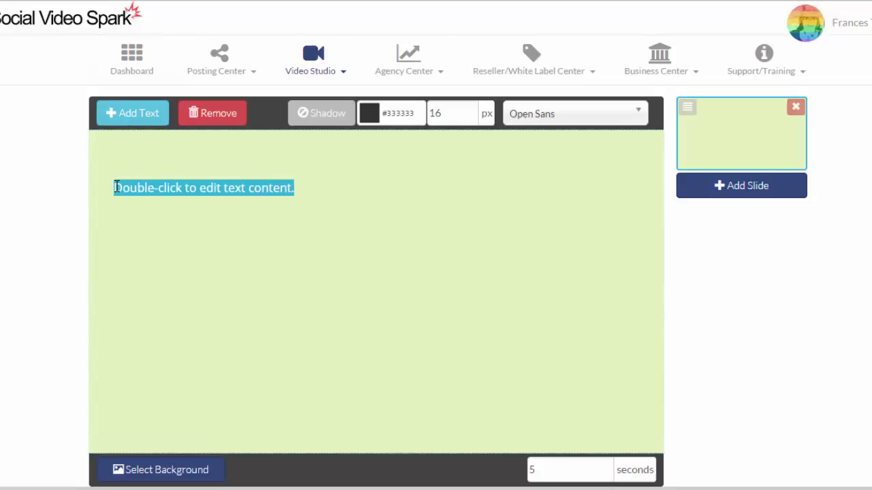
pyautogui.press('BackSpace')
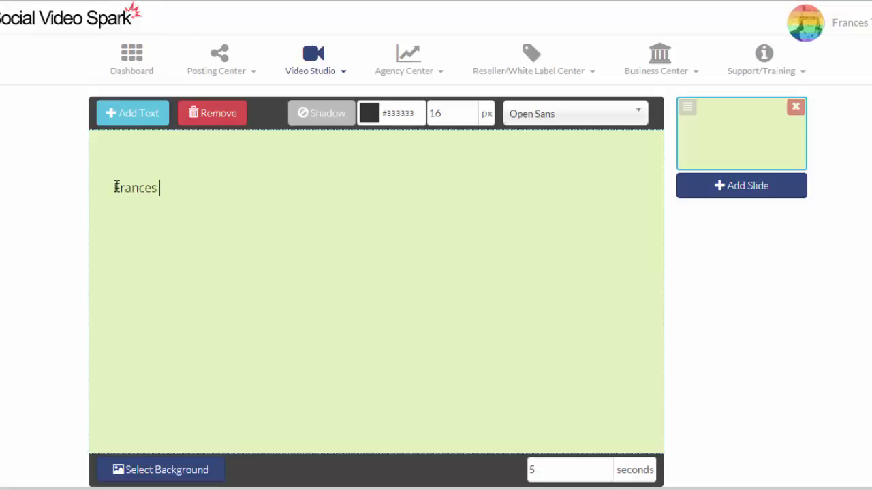
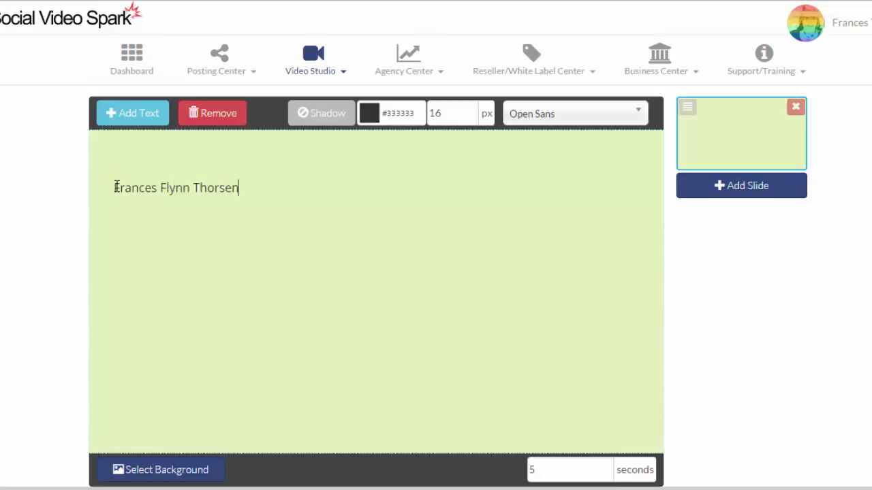
# Step: Type the contact's full name, with their e-mail address on the line below
pyautogui.press('Return')
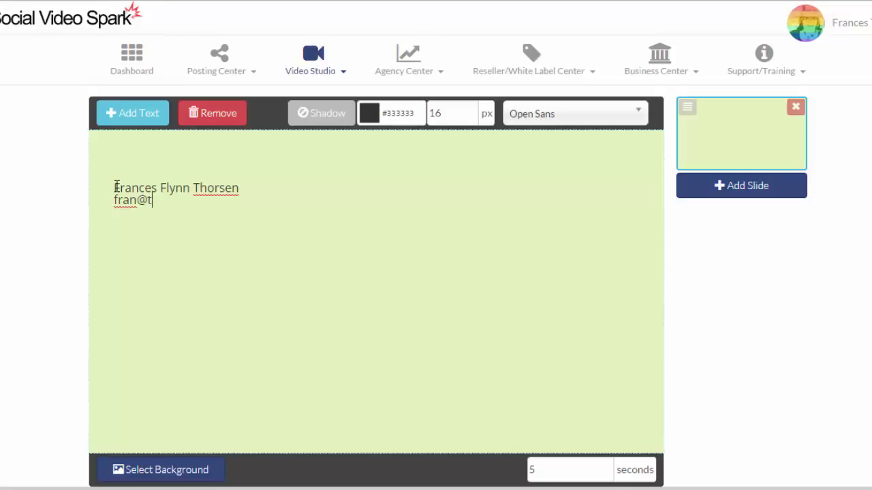
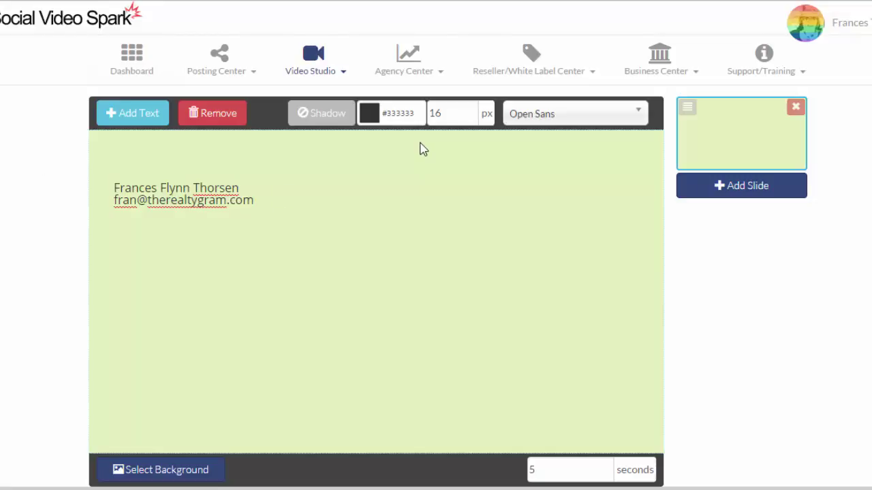
# Step: Try the Zebraliner and Campus A fonts on the contact text
pyautogui.click(630, 113)
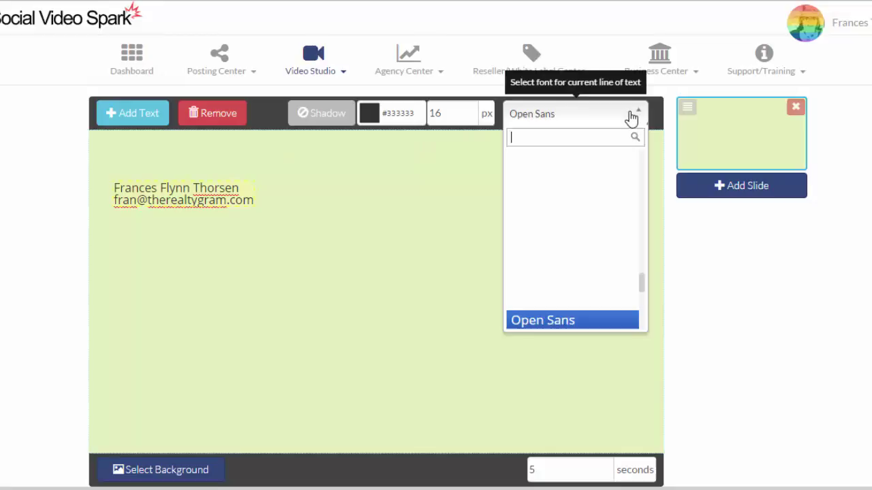
pyautogui.moveTo(644, 293); pyautogui.dragTo(645, 264)
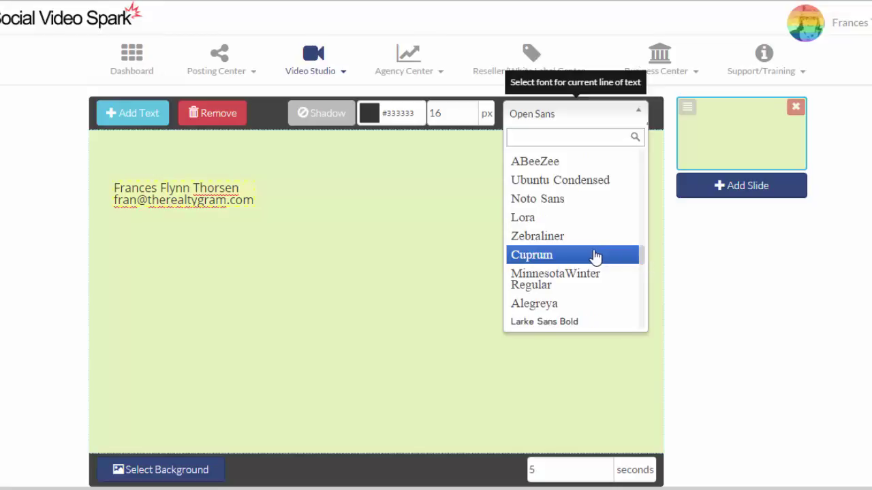
pyautogui.click(564, 236)
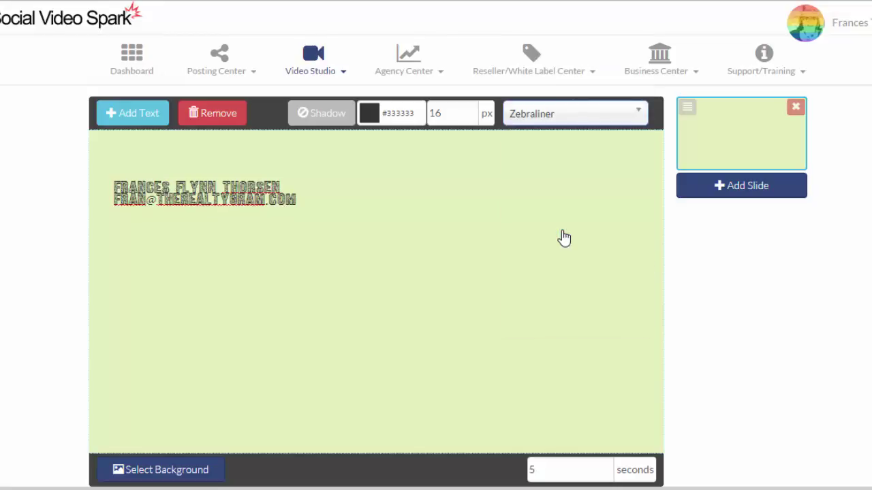
pyautogui.click(630, 127)
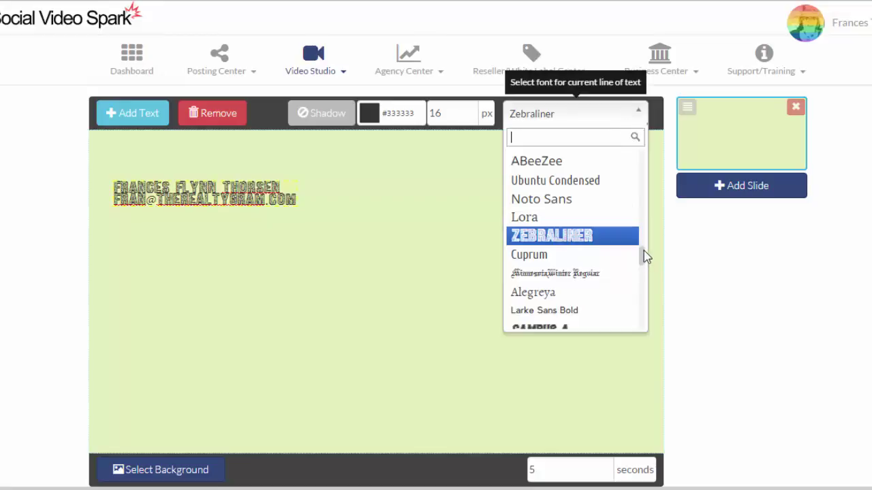
pyautogui.click(583, 323)
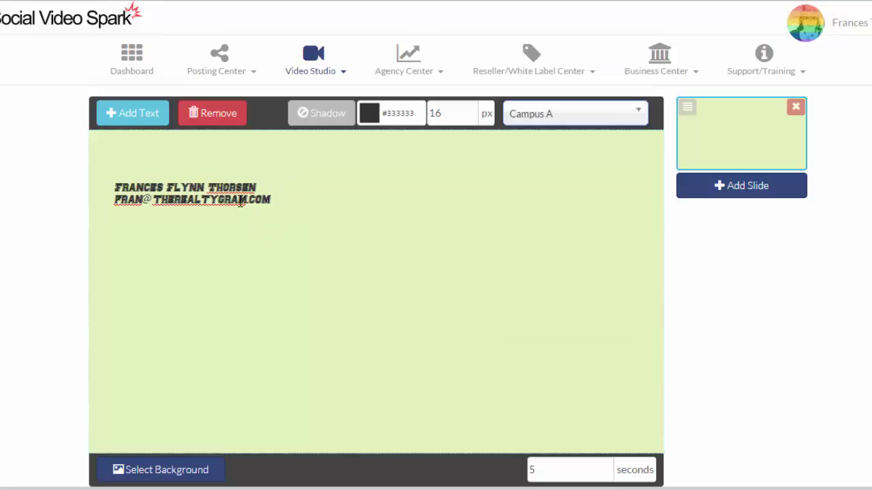
# Step: Set the contact text to 48 px Ubuntu Condensed and position it near the top
pyautogui.click(447, 111)
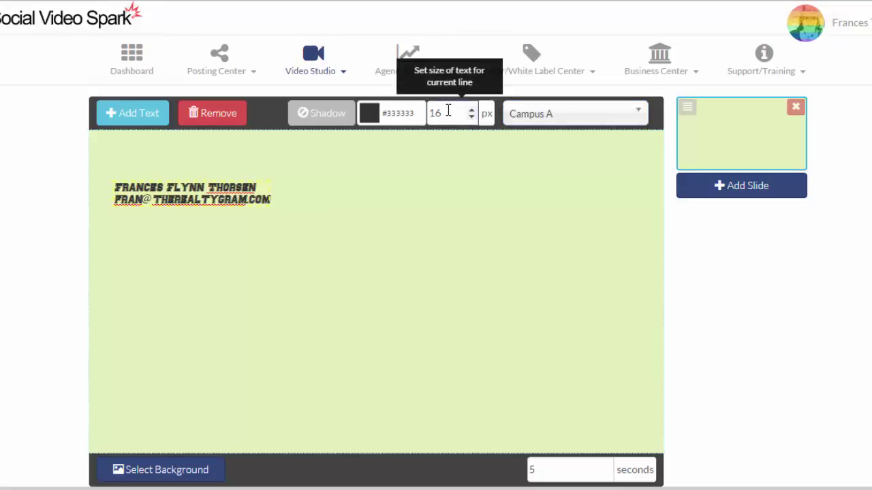
pyautogui.press('BackSpace')
pyautogui.press('BackSpace')
pyautogui.write('48')
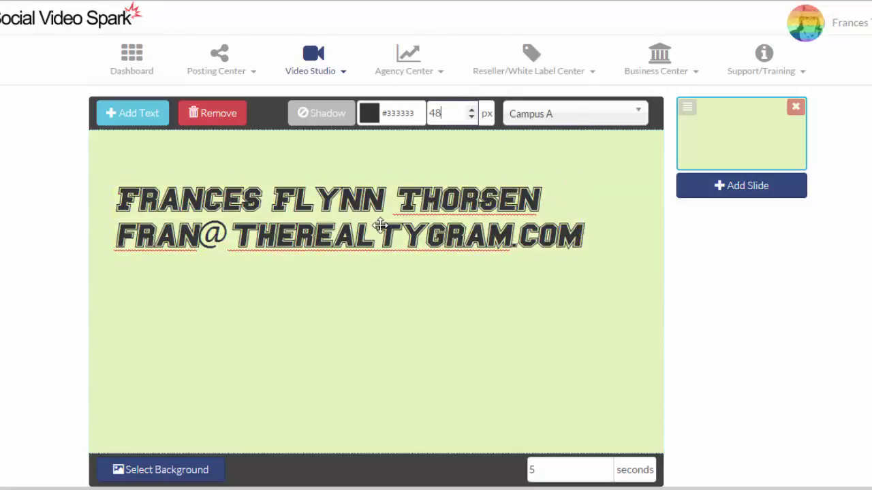
pyautogui.moveTo(380, 225); pyautogui.dragTo(405, 242)
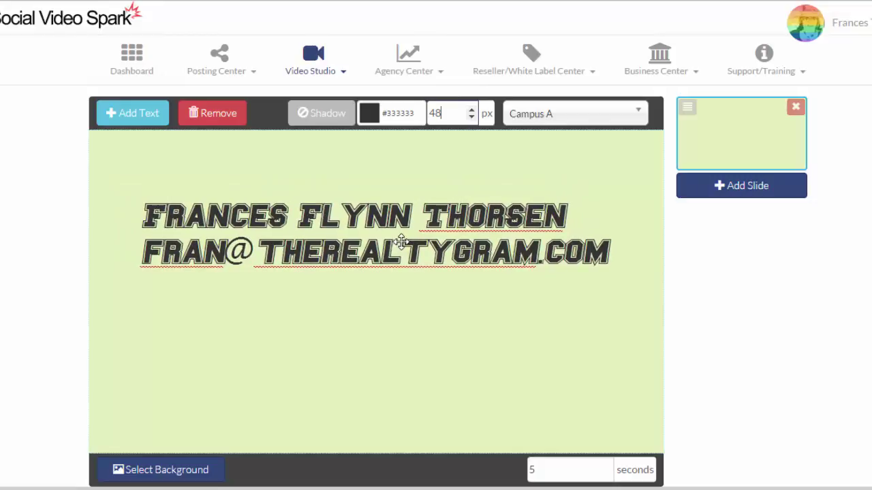
pyautogui.click(638, 115)
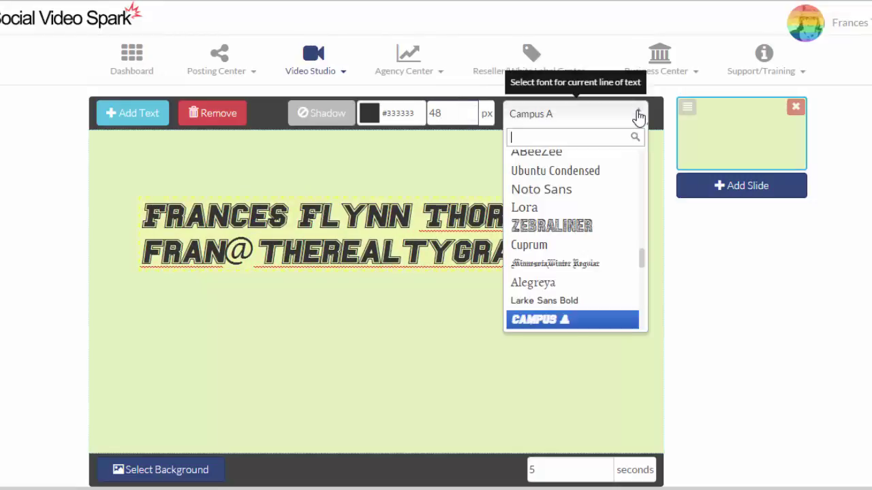
pyautogui.click(590, 176)
pyautogui.moveTo(346, 246); pyautogui.dragTo(502, 212)
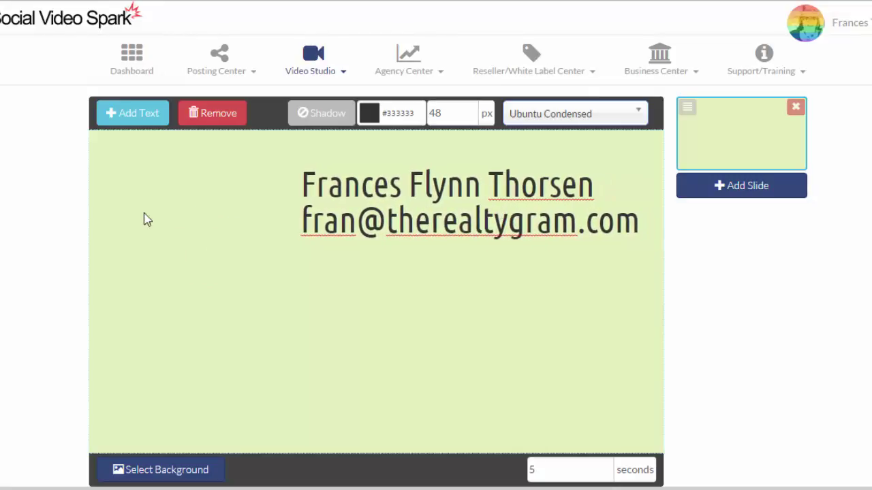
pyautogui.moveTo(409, 210); pyautogui.dragTo(323, 211)
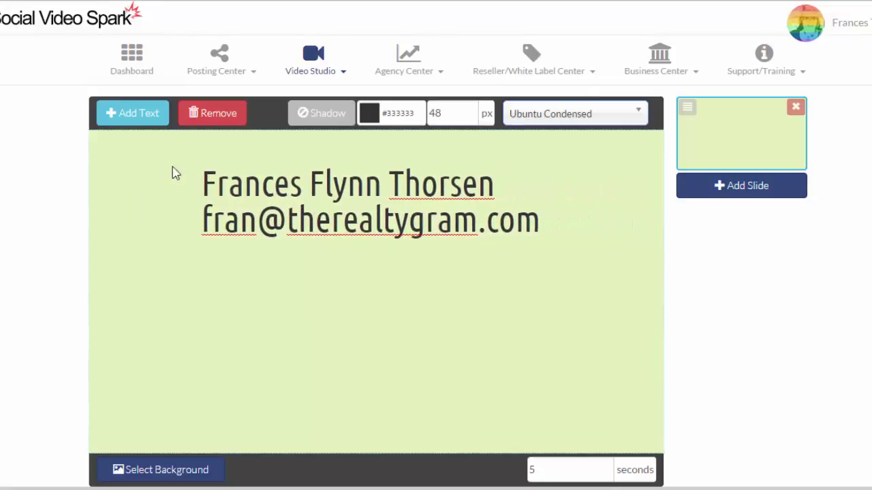
# Step: Add a text line with the phone number at 72 px, placed below the contact details
pyautogui.click(138, 117)
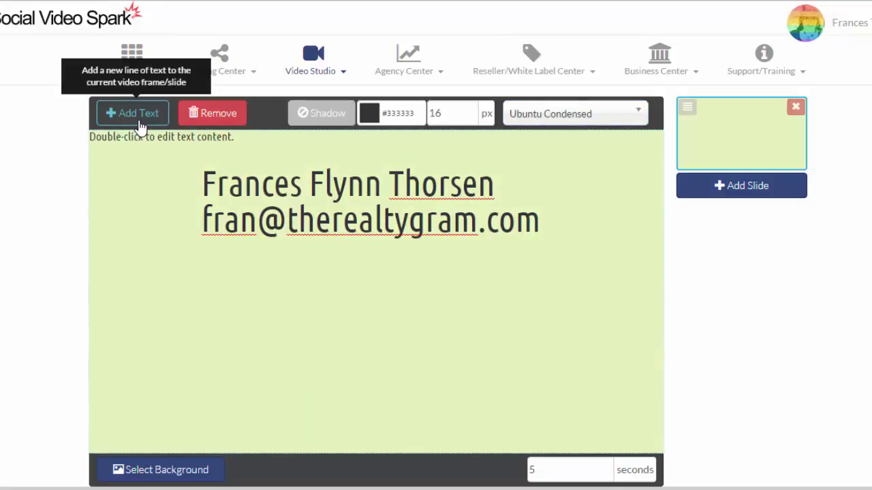
pyautogui.moveTo(146, 136); pyautogui.dragTo(349, 334)
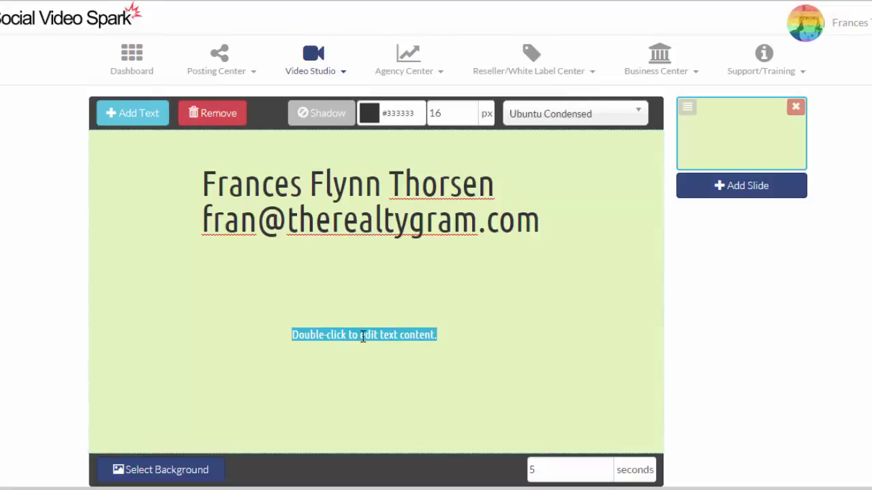
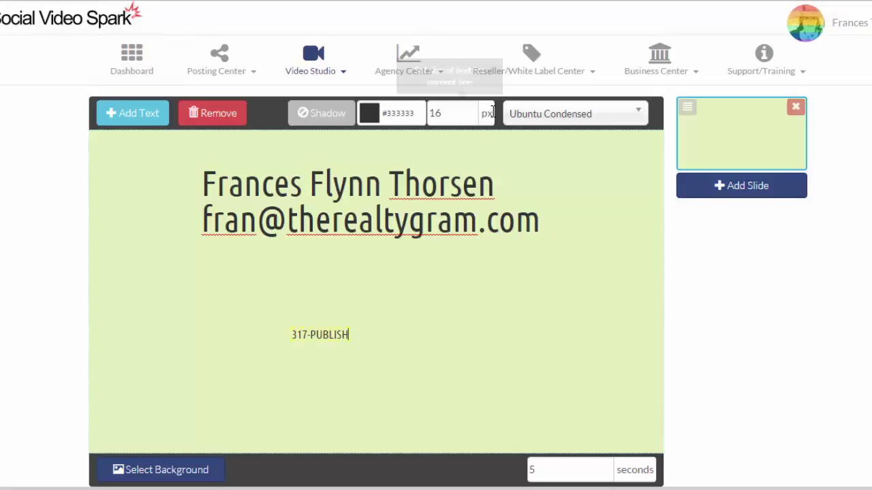
pyautogui.doubleClick(460, 114)
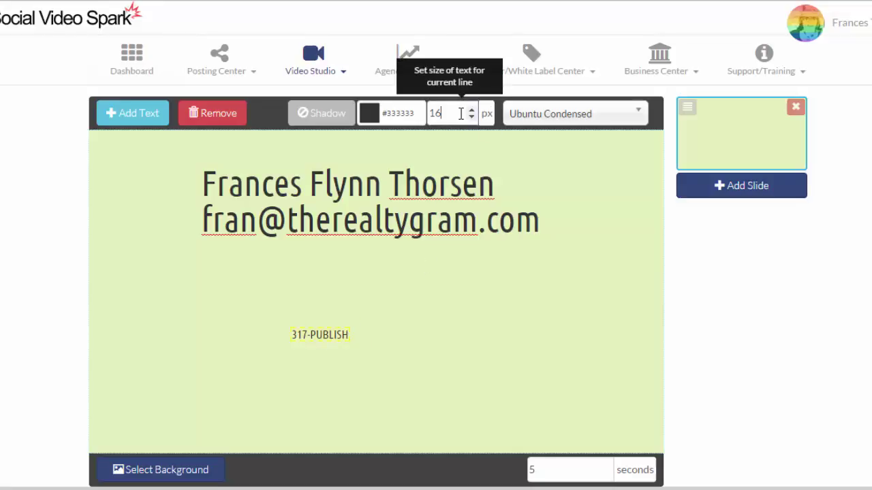
pyautogui.press('BackSpace')
pyautogui.write('72')
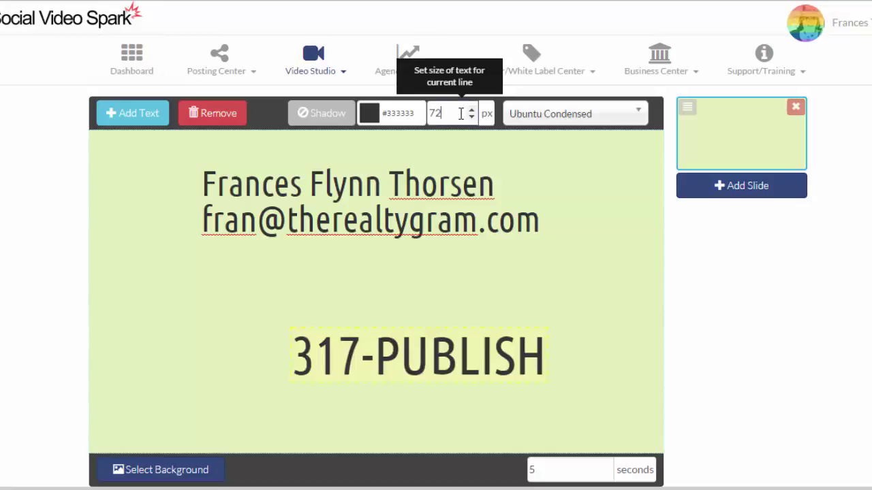
pyautogui.moveTo(429, 363); pyautogui.dragTo(357, 331)
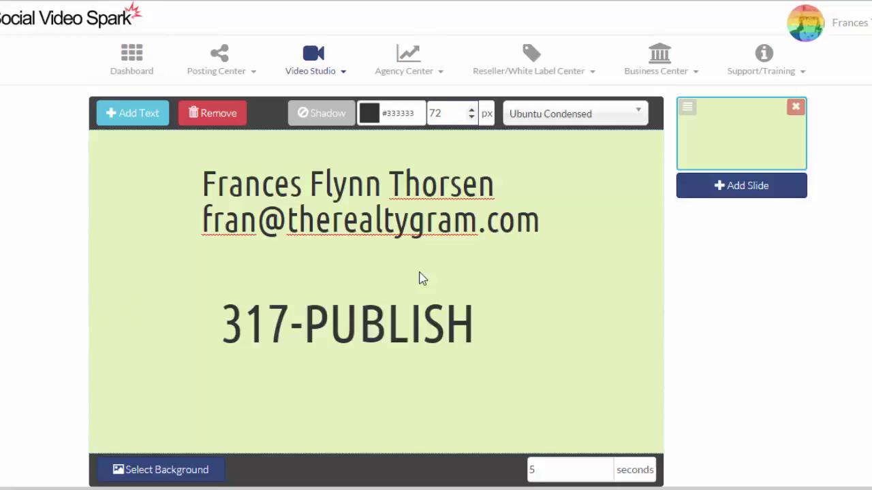
# Step: Add a second slide with the sunburst Motionbackgrounds video clip as its background
pyautogui.scroll(-3, 376, 272)
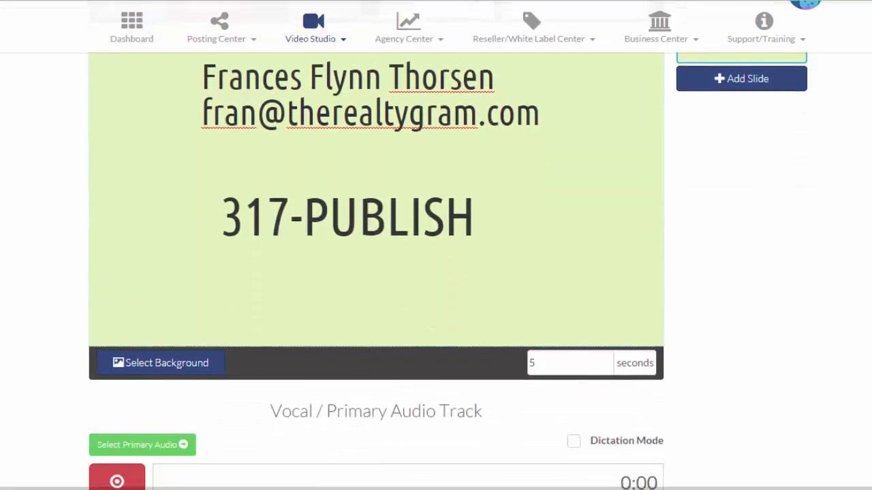
pyautogui.scroll(-1, 376, 273)
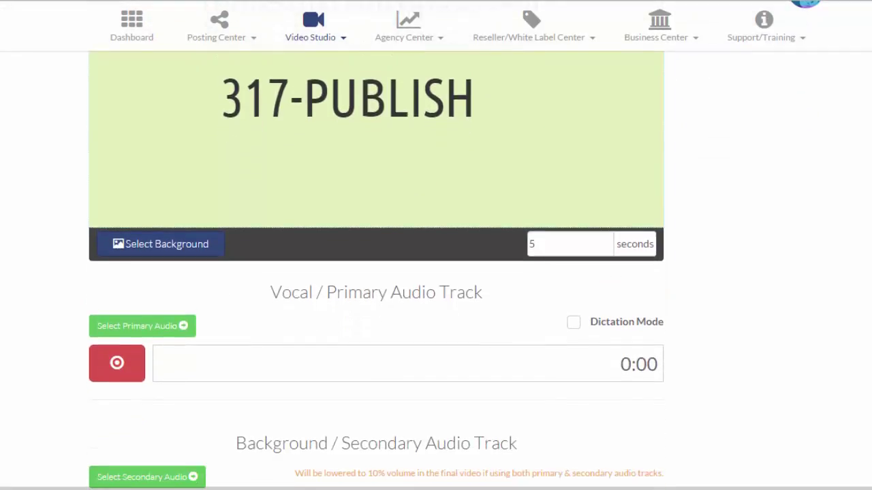
pyautogui.moveTo(317, 272); pyautogui.dragTo(422, 351)
pyautogui.click(846, 402)
pyautogui.scroll(5, 376, 273)
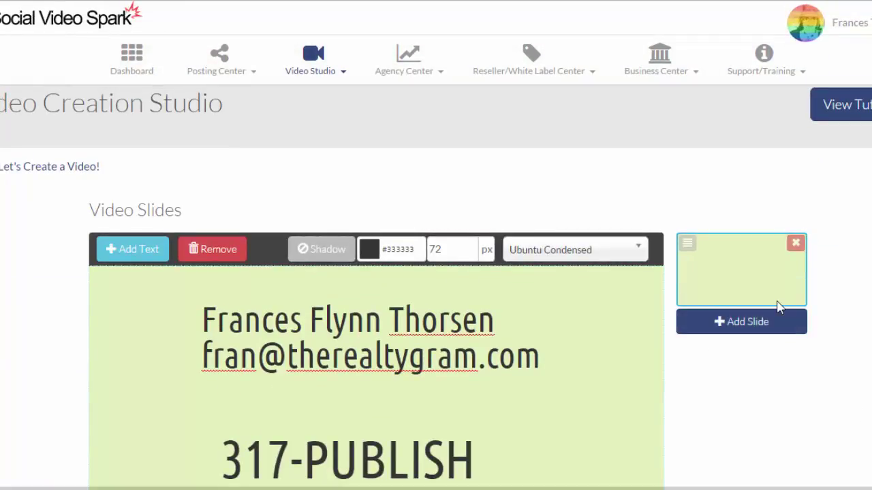
pyautogui.scroll(-1, 782, 237)
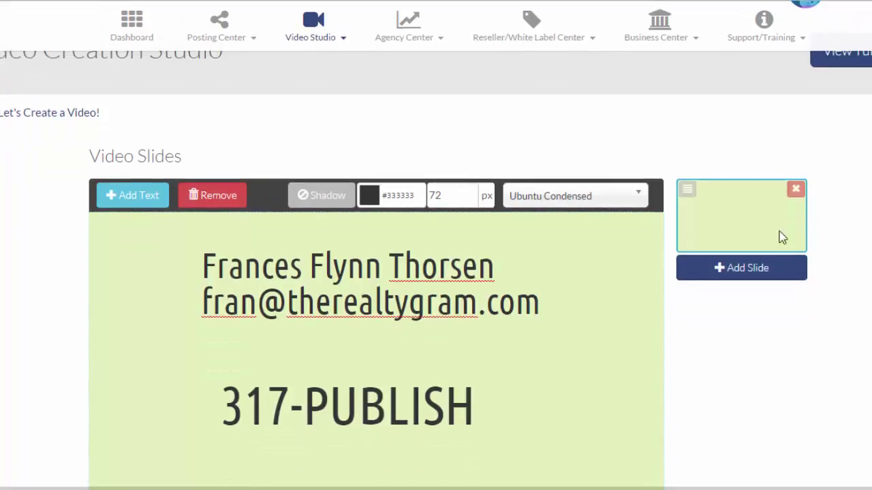
pyautogui.click(718, 272)
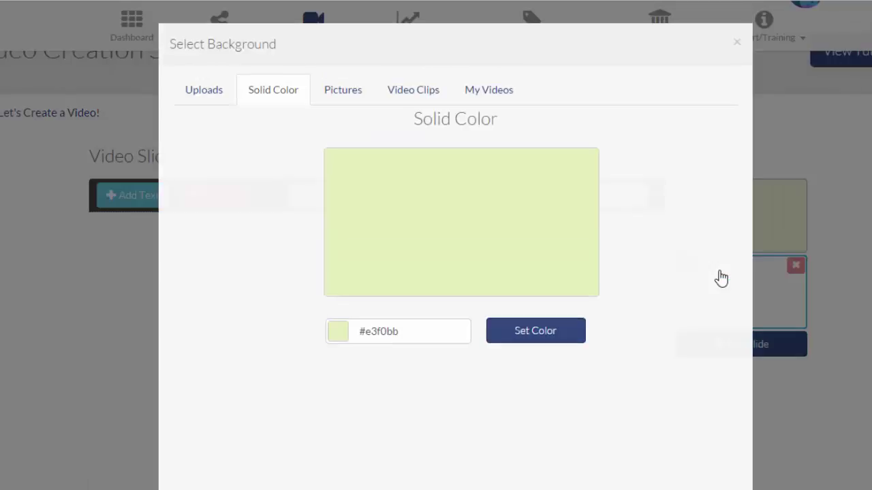
pyautogui.click(203, 97)
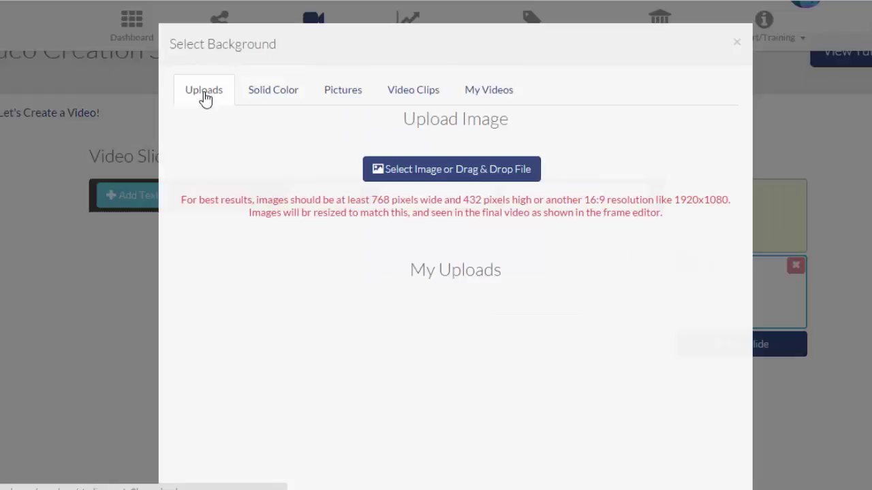
pyautogui.click(390, 100)
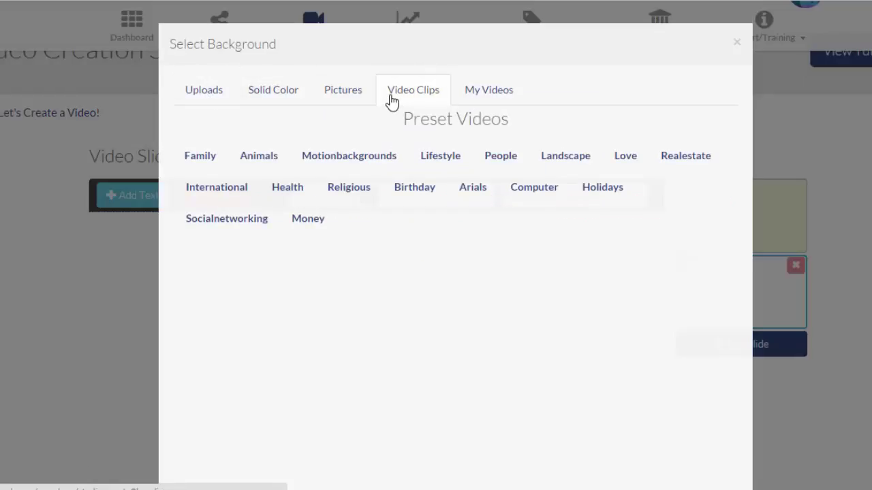
pyautogui.click(336, 163)
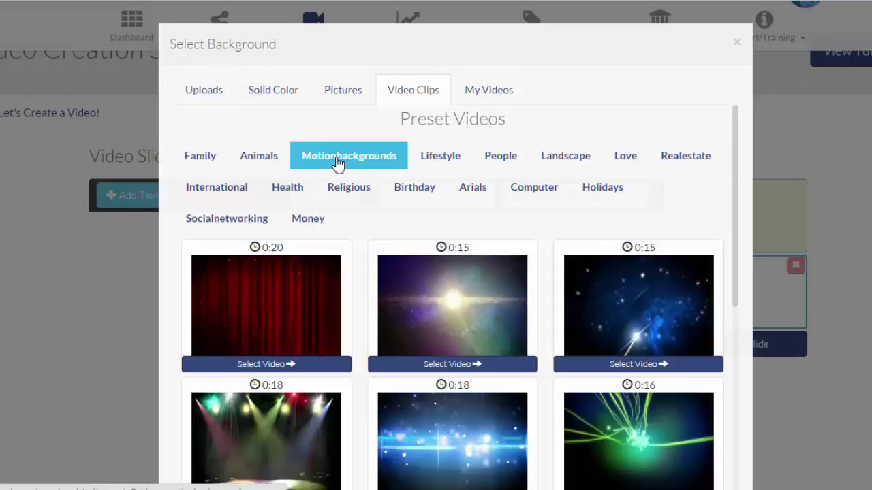
pyautogui.click(493, 320)
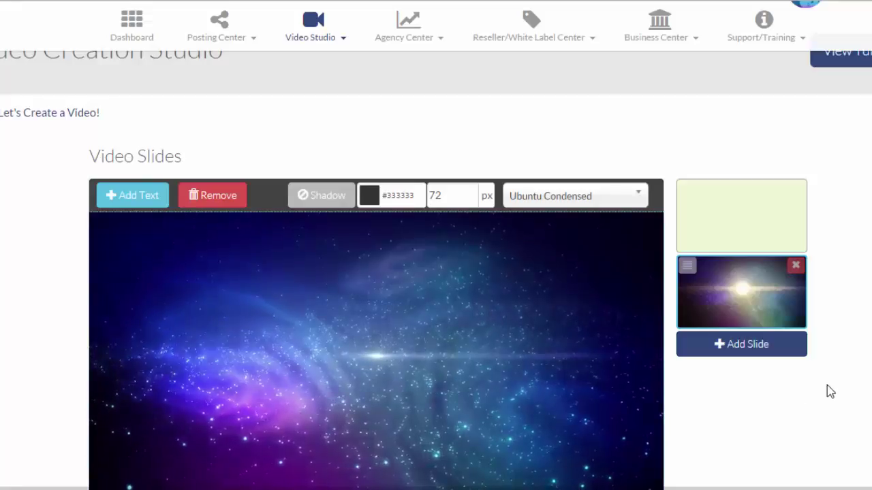
pyautogui.scroll(-1, 585, 300)
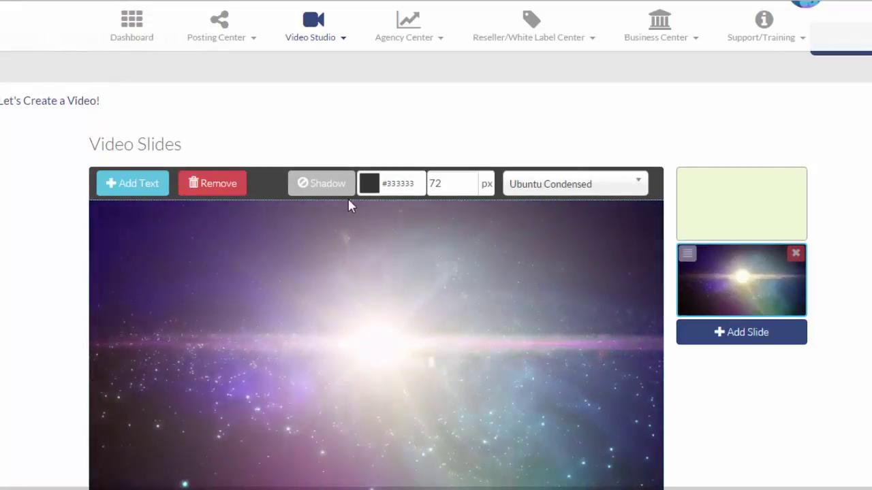
# Step: Add a text box to the second slide, make it white at 48 px, and centre it low
pyautogui.click(112, 183)
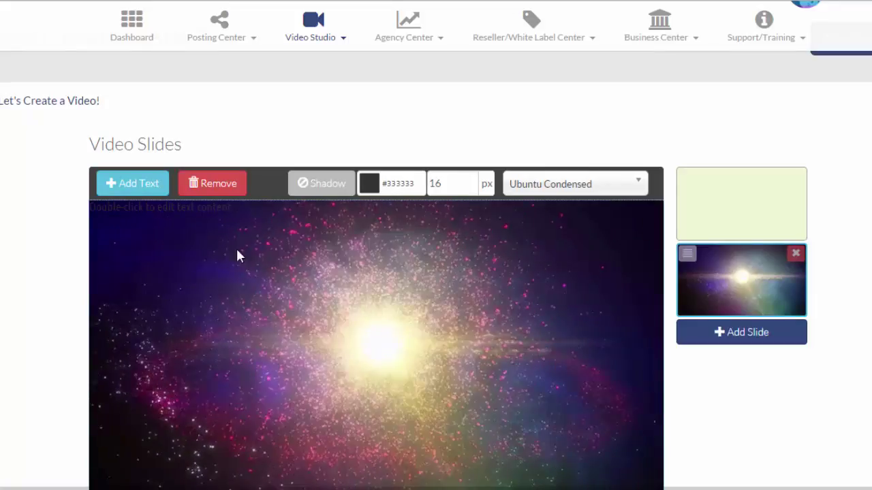
pyautogui.click(188, 224)
pyautogui.moveTo(189, 225); pyautogui.dragTo(414, 452)
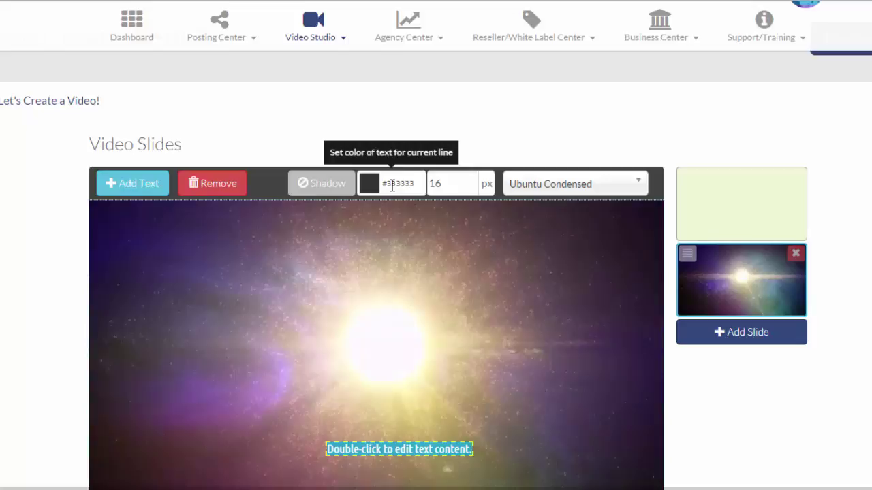
pyautogui.click(392, 186)
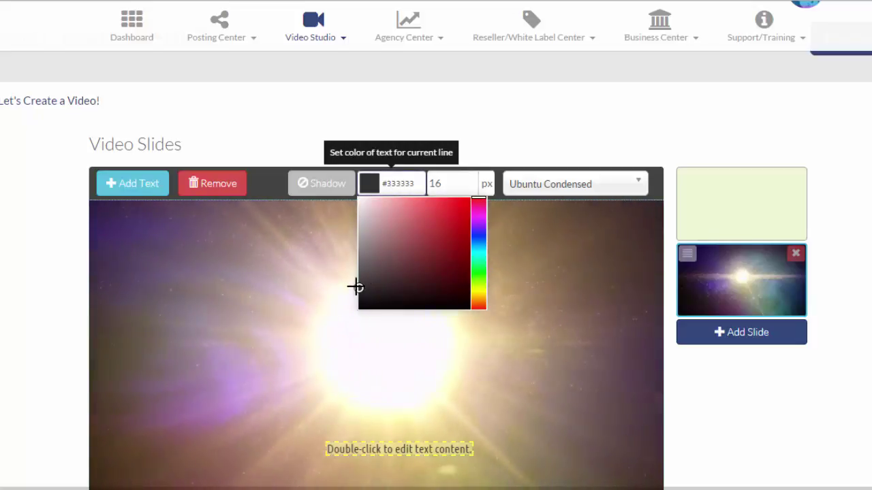
pyautogui.moveTo(355, 287); pyautogui.dragTo(360, 199)
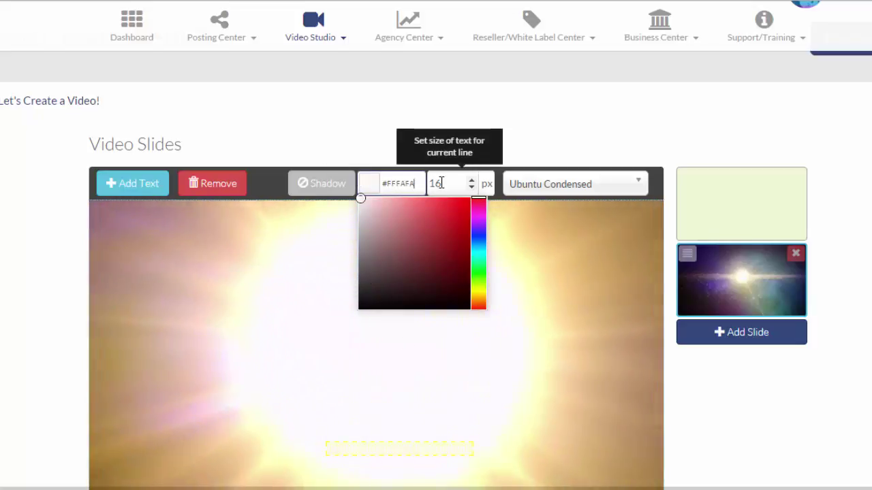
pyautogui.click(441, 183)
pyautogui.press('BackSpace')
pyautogui.press('BackSpace')
pyautogui.write('4')
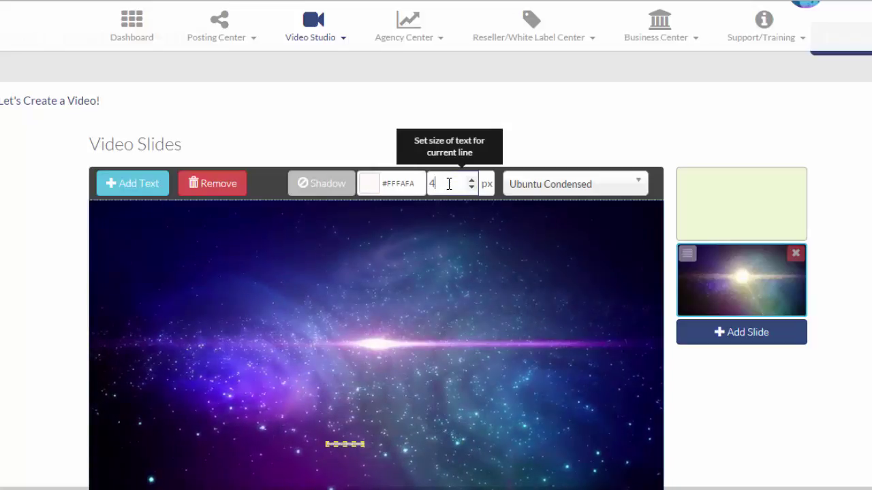
pyautogui.write('8')
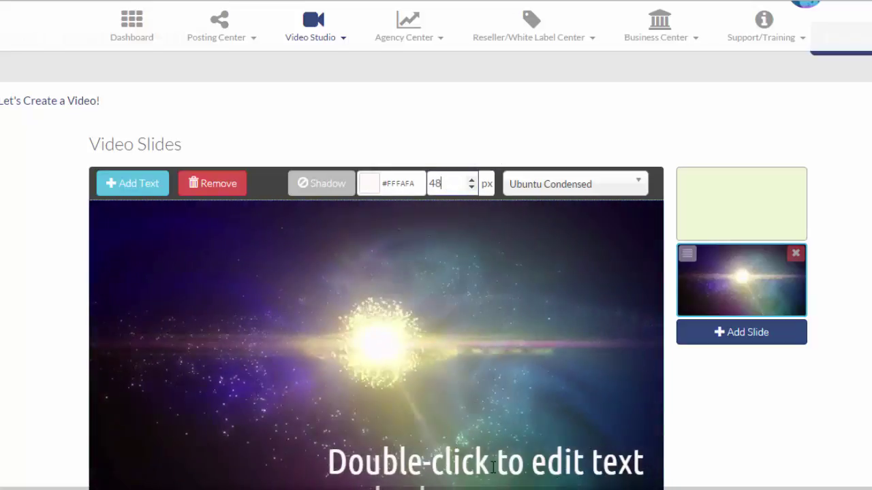
pyautogui.moveTo(494, 467); pyautogui.dragTo(332, 395)
# Step: Replace the placeholder with a 'Call' line giving the phone number, shifted lower
pyautogui.doubleClick(385, 380)
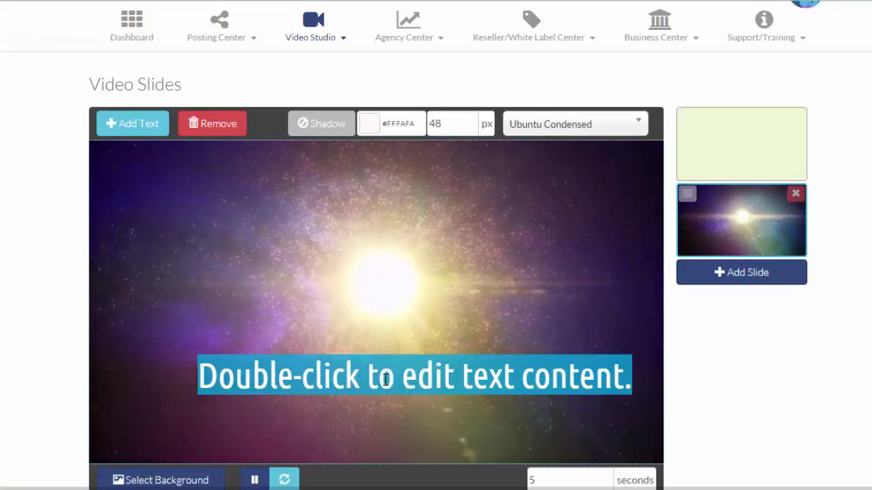
pyautogui.write('Call ')
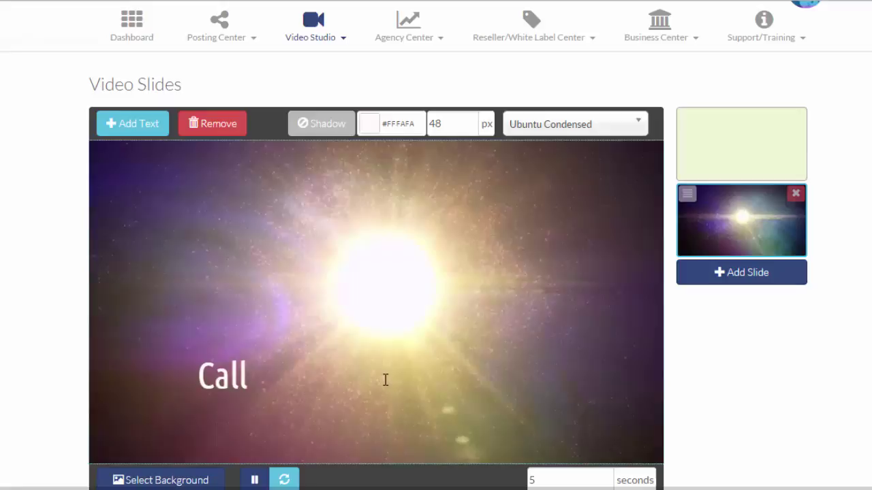
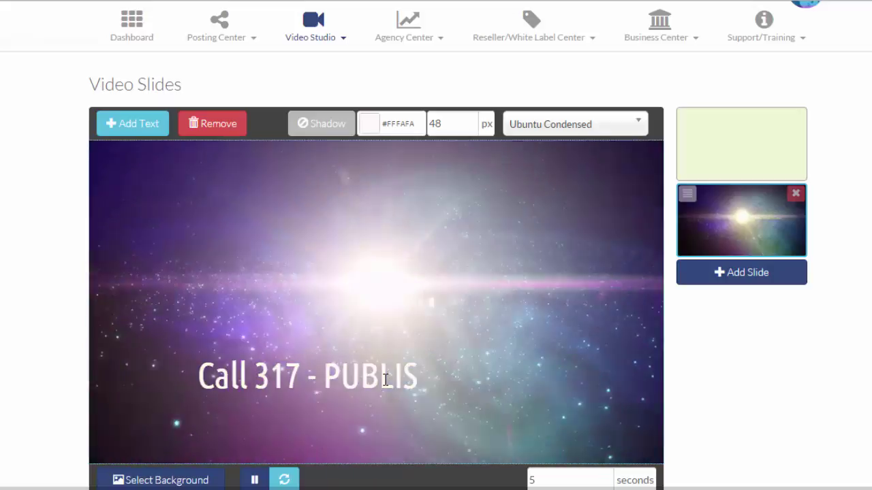
pyautogui.moveTo(385, 392); pyautogui.dragTo(438, 420)
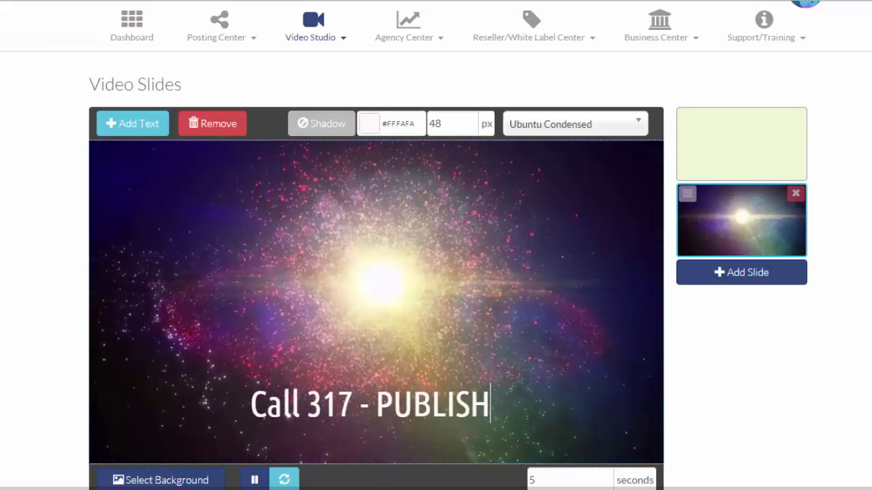
pyautogui.scroll(1, 435, 273)
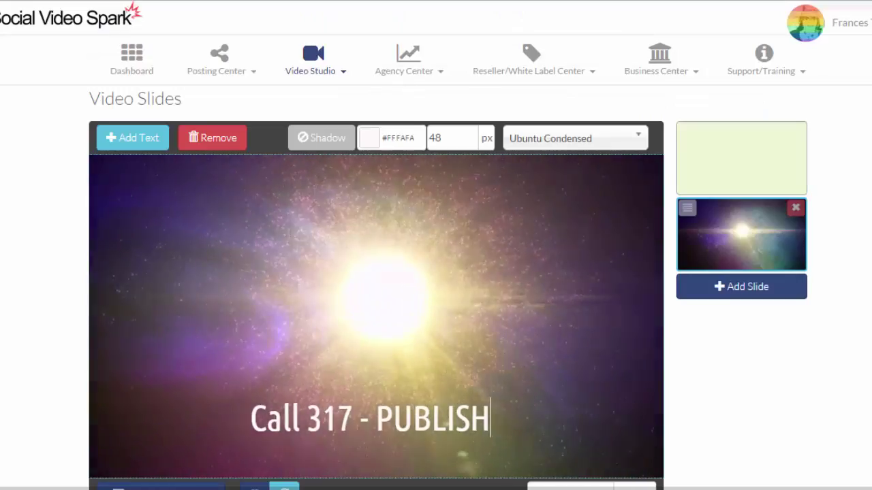
# Step: Select the green contact-info slide and its text, then scroll to the Primary Audio Track section
pyautogui.scroll(-1, 755, 195)
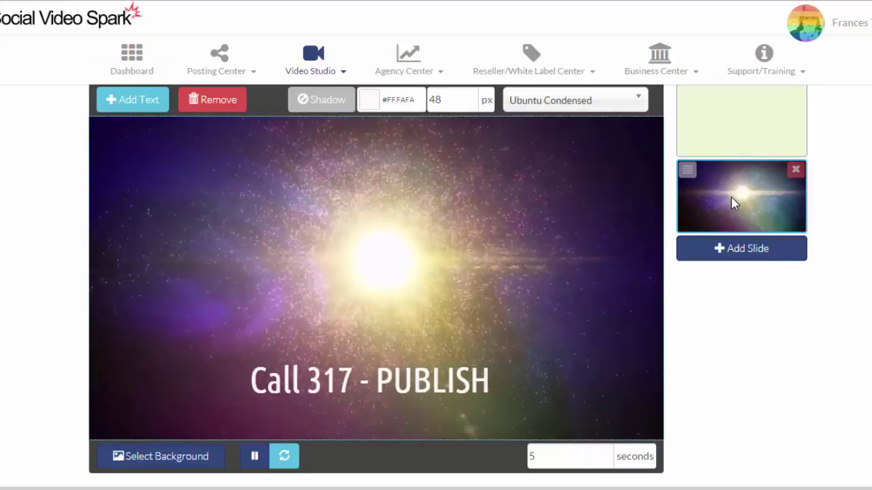
pyautogui.click(756, 136)
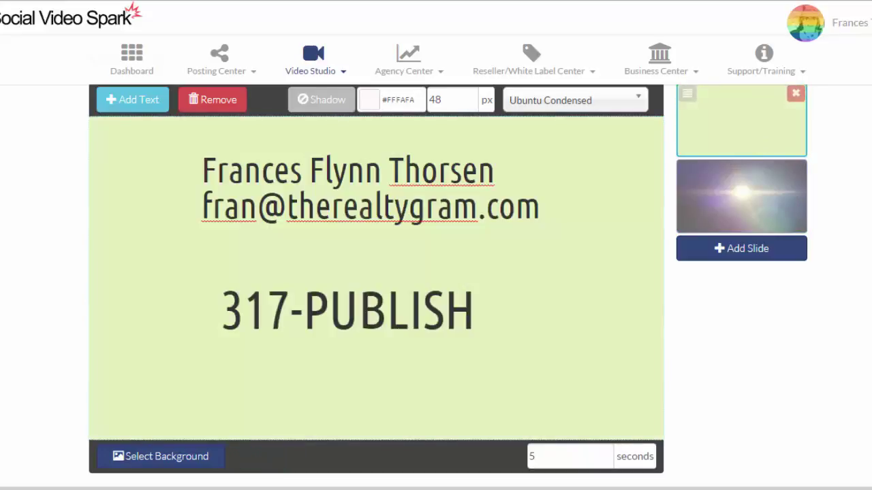
pyautogui.click(202, 170)
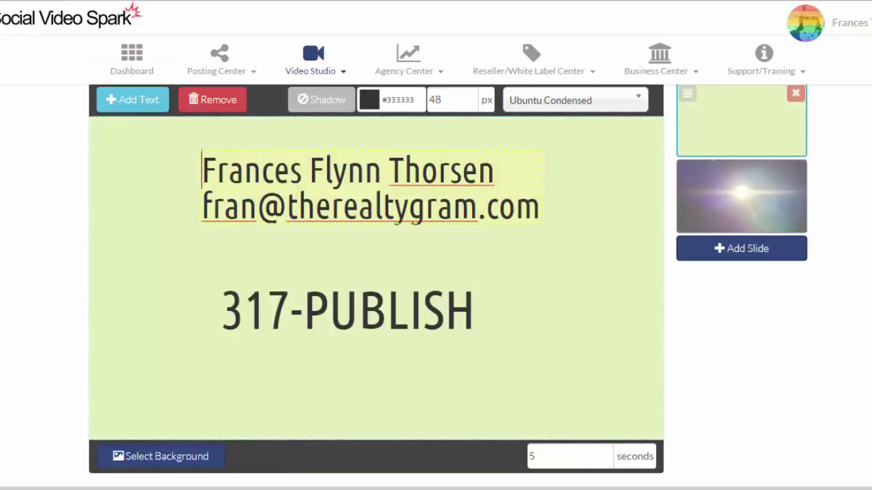
pyautogui.scroll(-5, 376, 273)
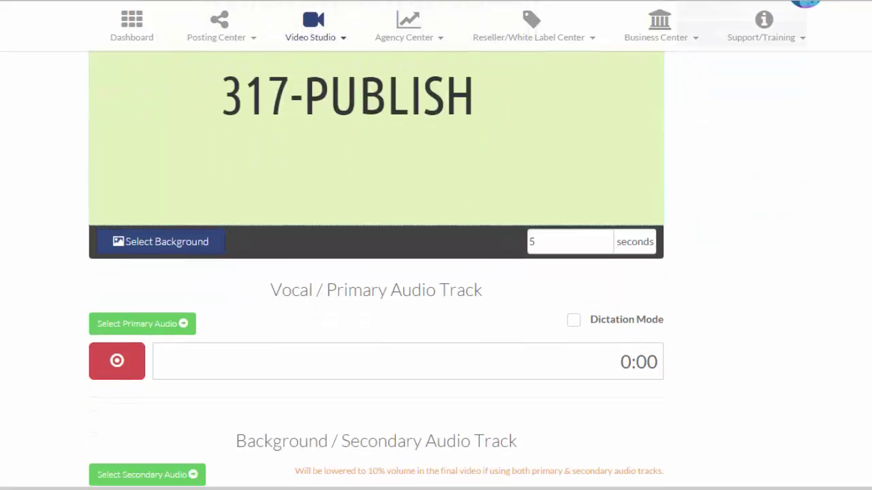
pyautogui.scroll(-1, 375, 272)
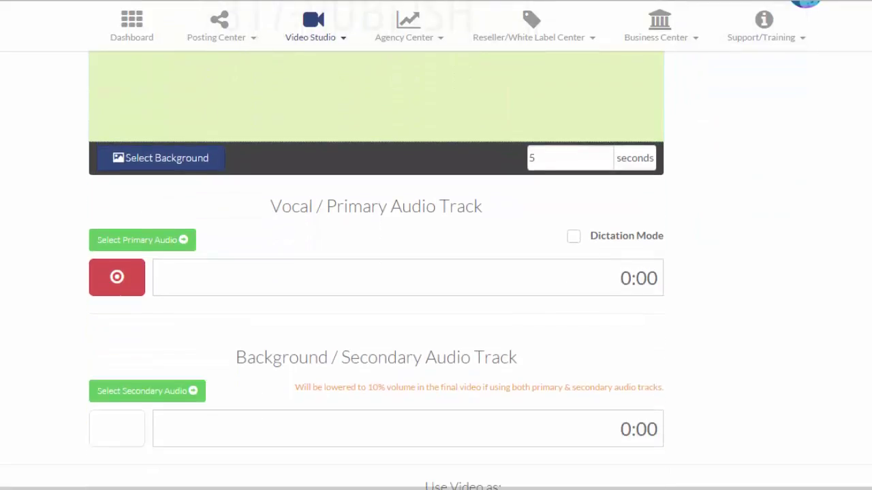
pyautogui.scroll(4, 376, 272)
pyautogui.scroll(4, 376, 272)
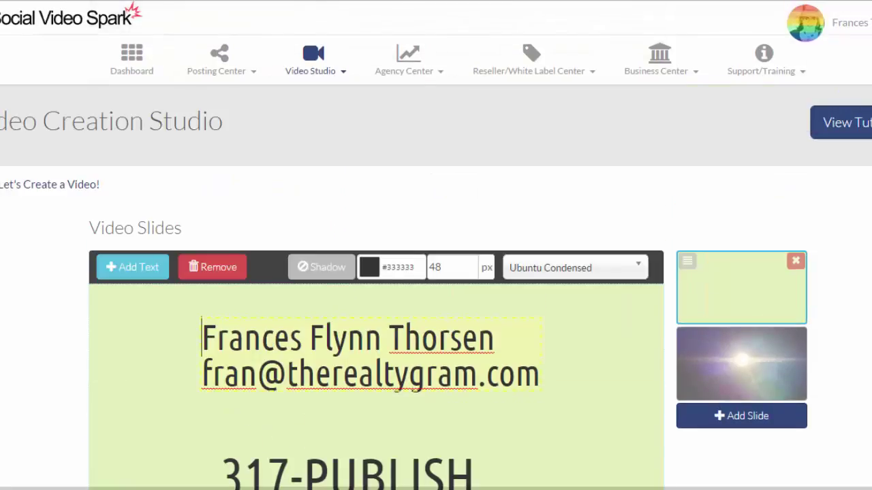
pyautogui.scroll(-4, 376, 272)
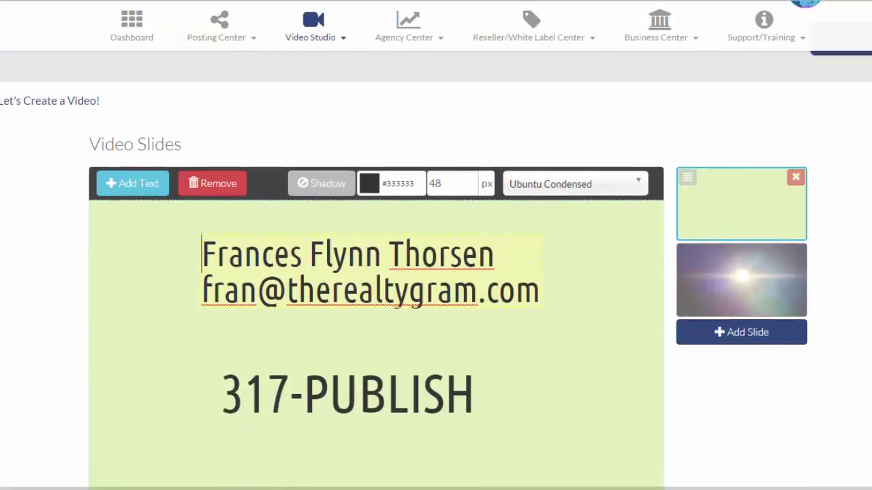
pyautogui.scroll(-5, 376, 273)
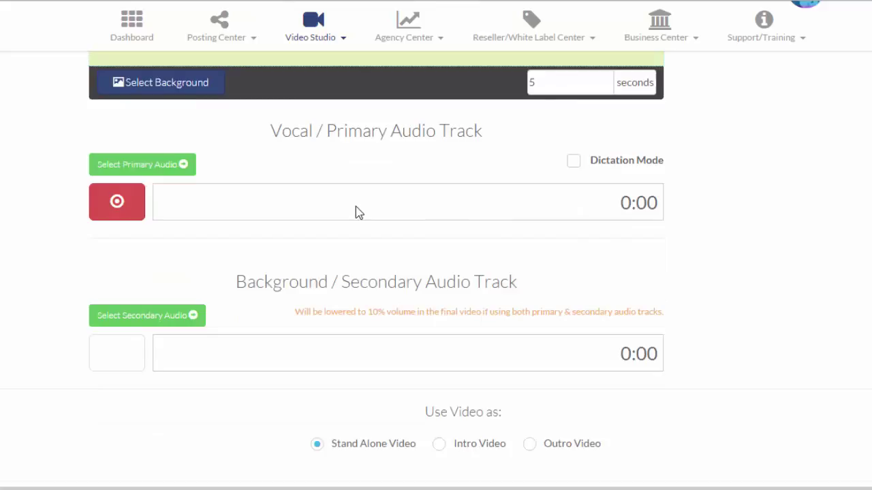
# Step: Record a five-second voice clip into the primary audio track
pyautogui.click(116, 207)
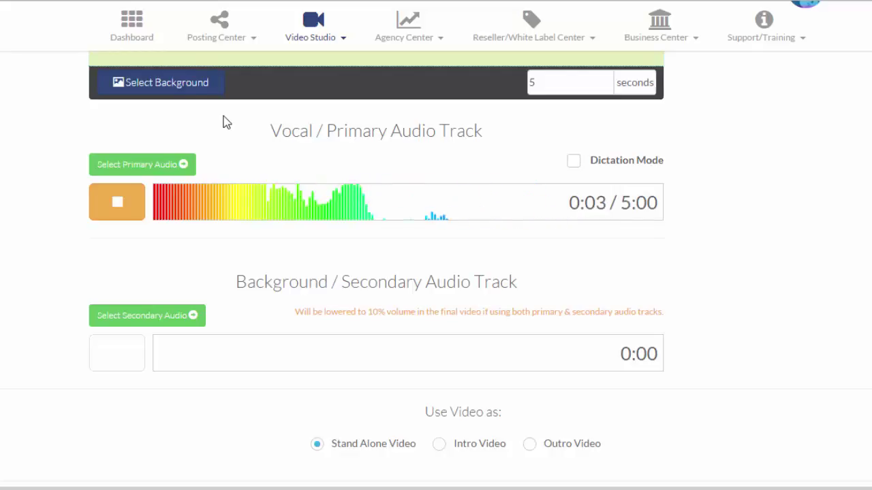
pyautogui.click(117, 217)
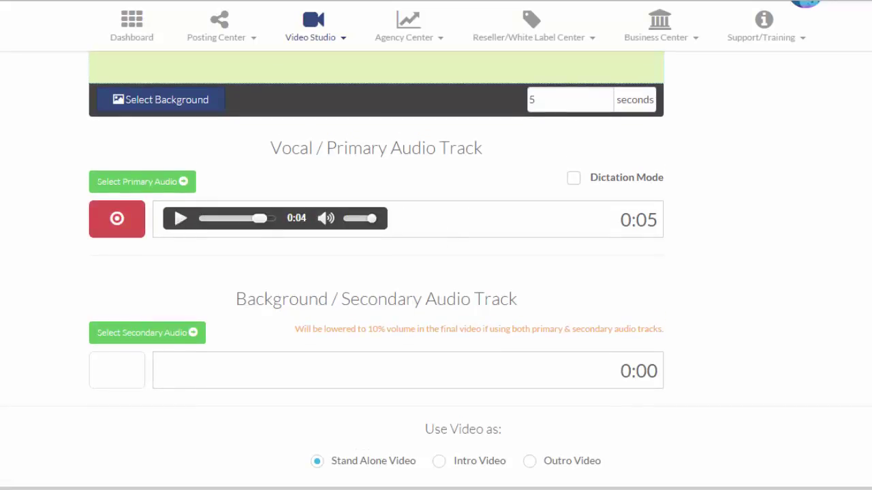
# Step: Scroll down to the 'Use Video as' setting to choose Outro Video
pyautogui.scroll(-2, 376, 272)
pyautogui.scroll(2, 435, 272)
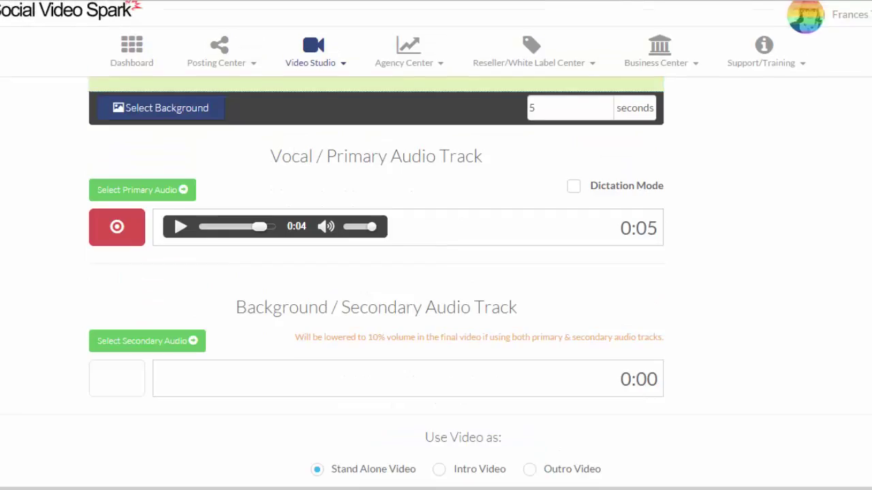
pyautogui.scroll(-2, 436, 273)
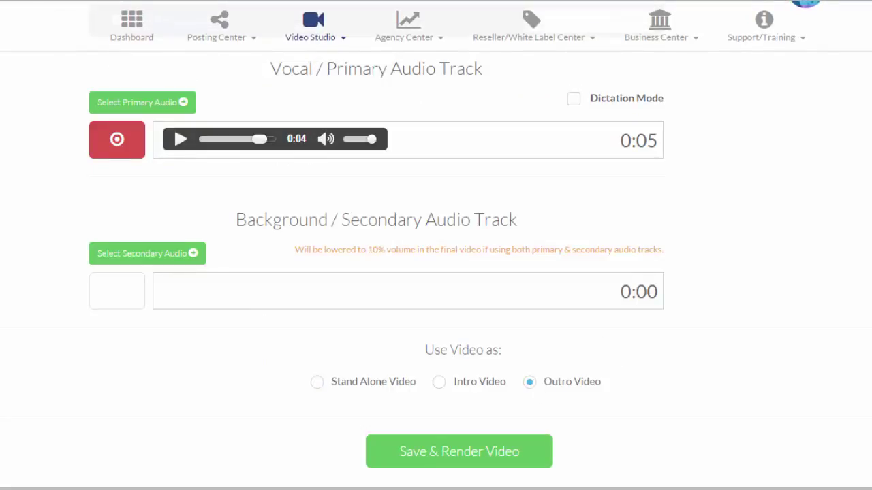
pyautogui.scroll(6, 436, 272)
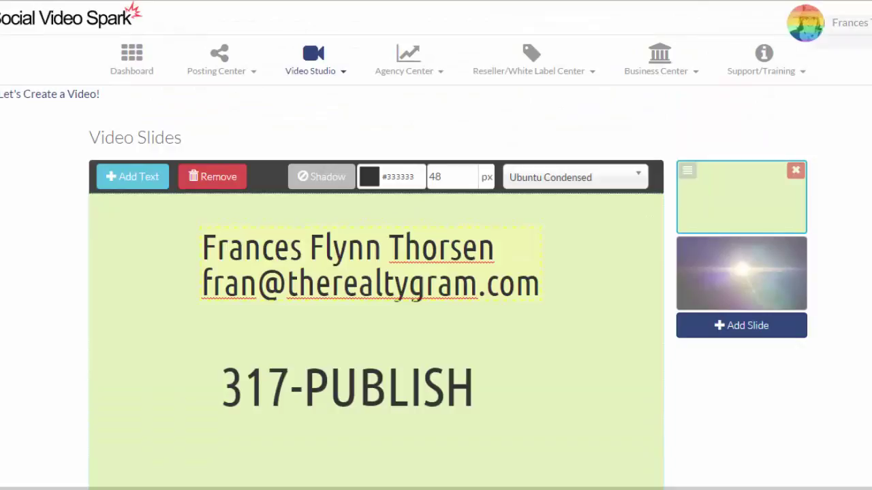
pyautogui.scroll(-2, 436, 272)
pyautogui.scroll(-5, 436, 272)
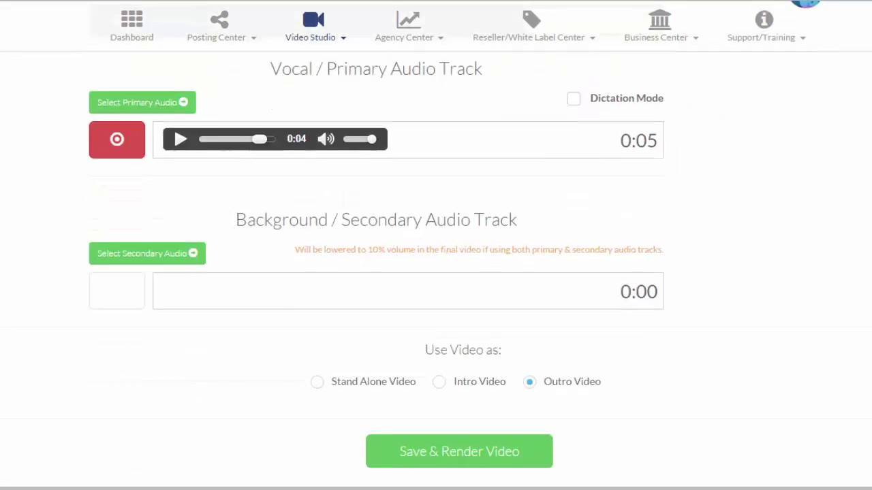
pyautogui.scroll(1, 436, 273)
pyautogui.scroll(-1, 436, 273)
# Step: Save the two-slide outro video and start its render, which takes about 5–10 minutes
pyautogui.click(459, 455)
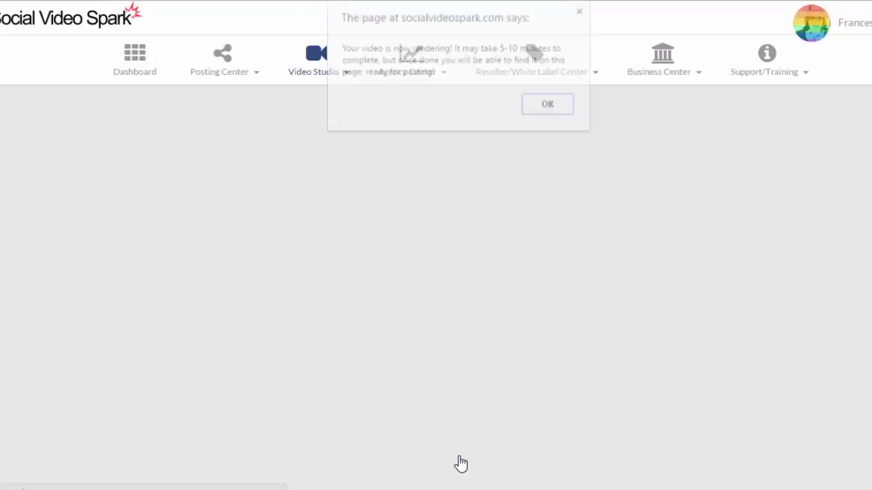